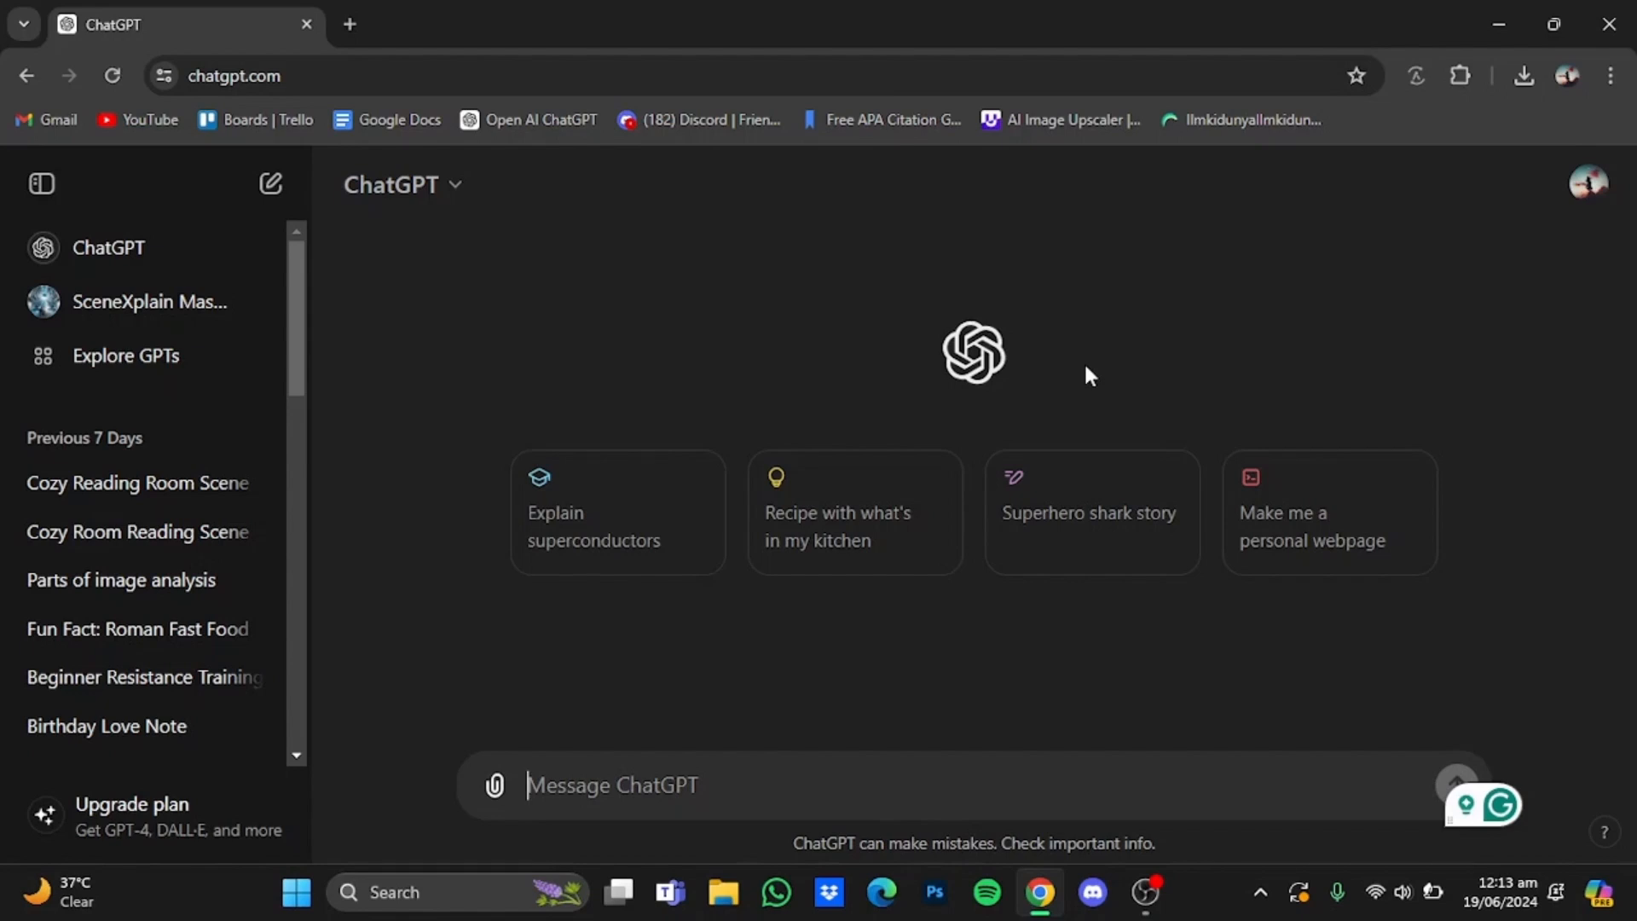
- Ask ChatGPT to "explain to me step by step on how a car engine works"
{"action": "type", "text": "exp"}
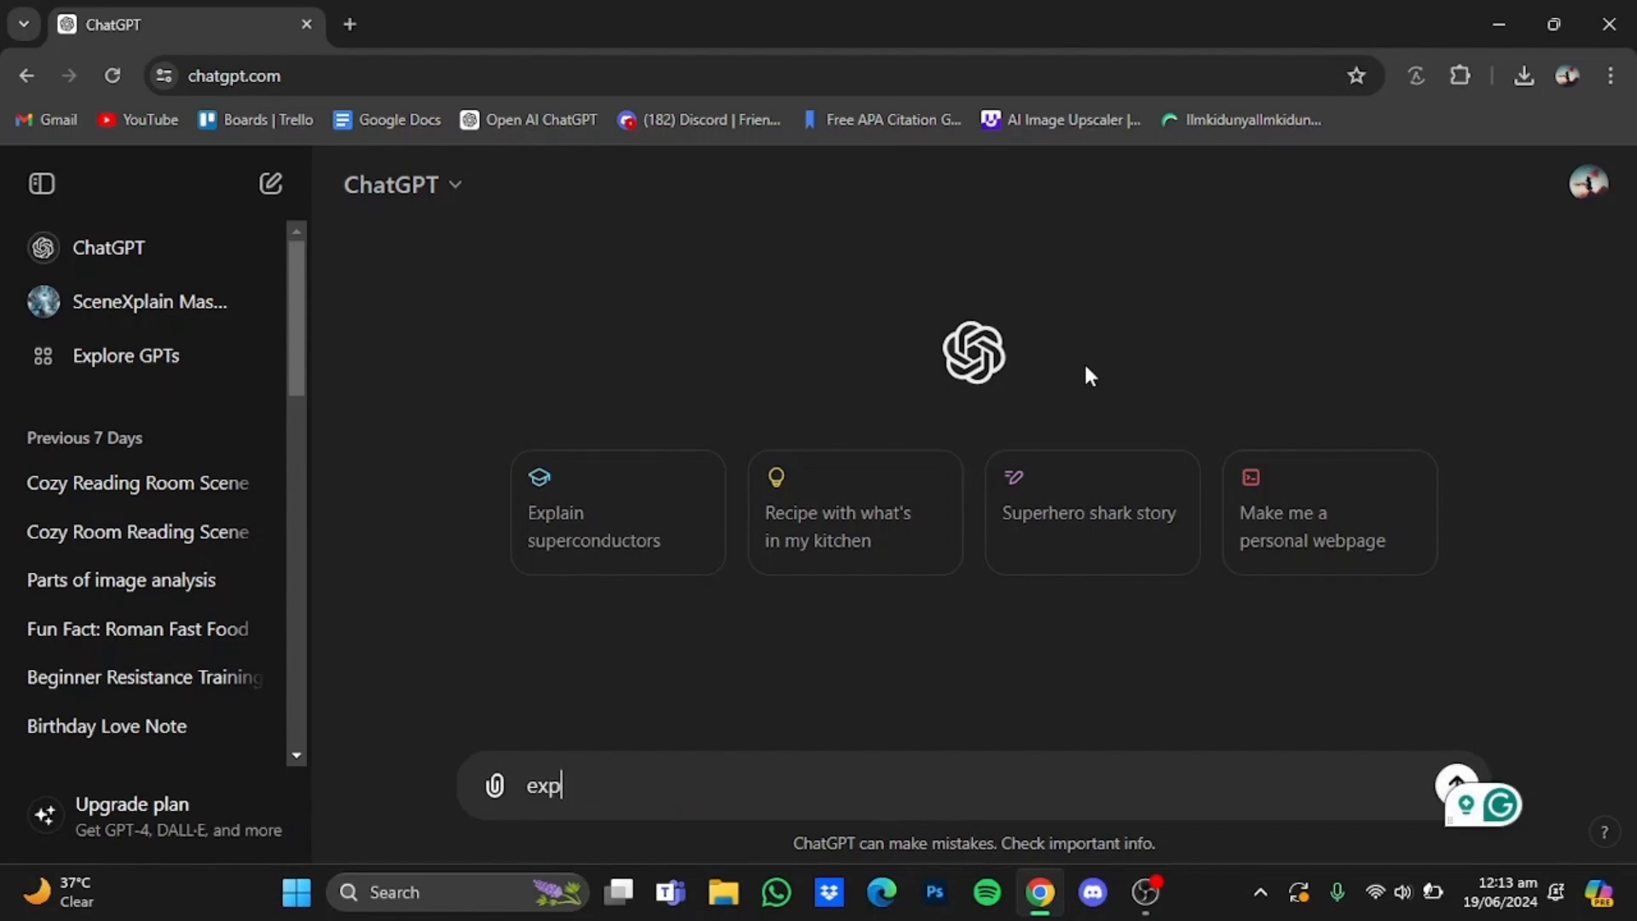
{"action": "type", "text": "lain to "}
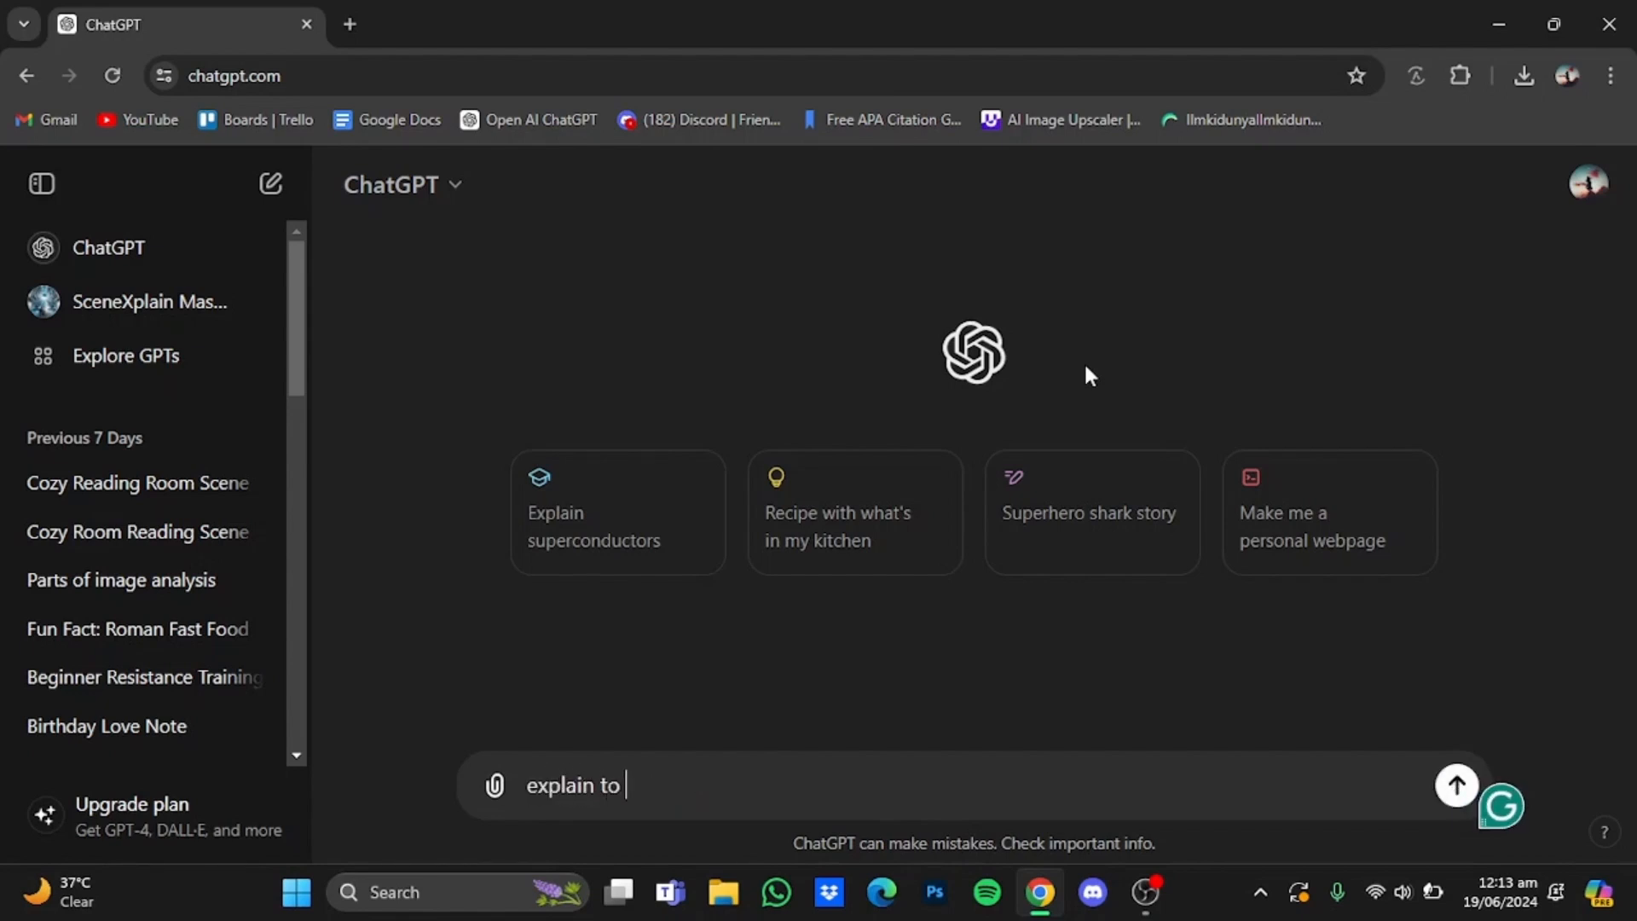
{"action": "type", "text": "me step by steo"}
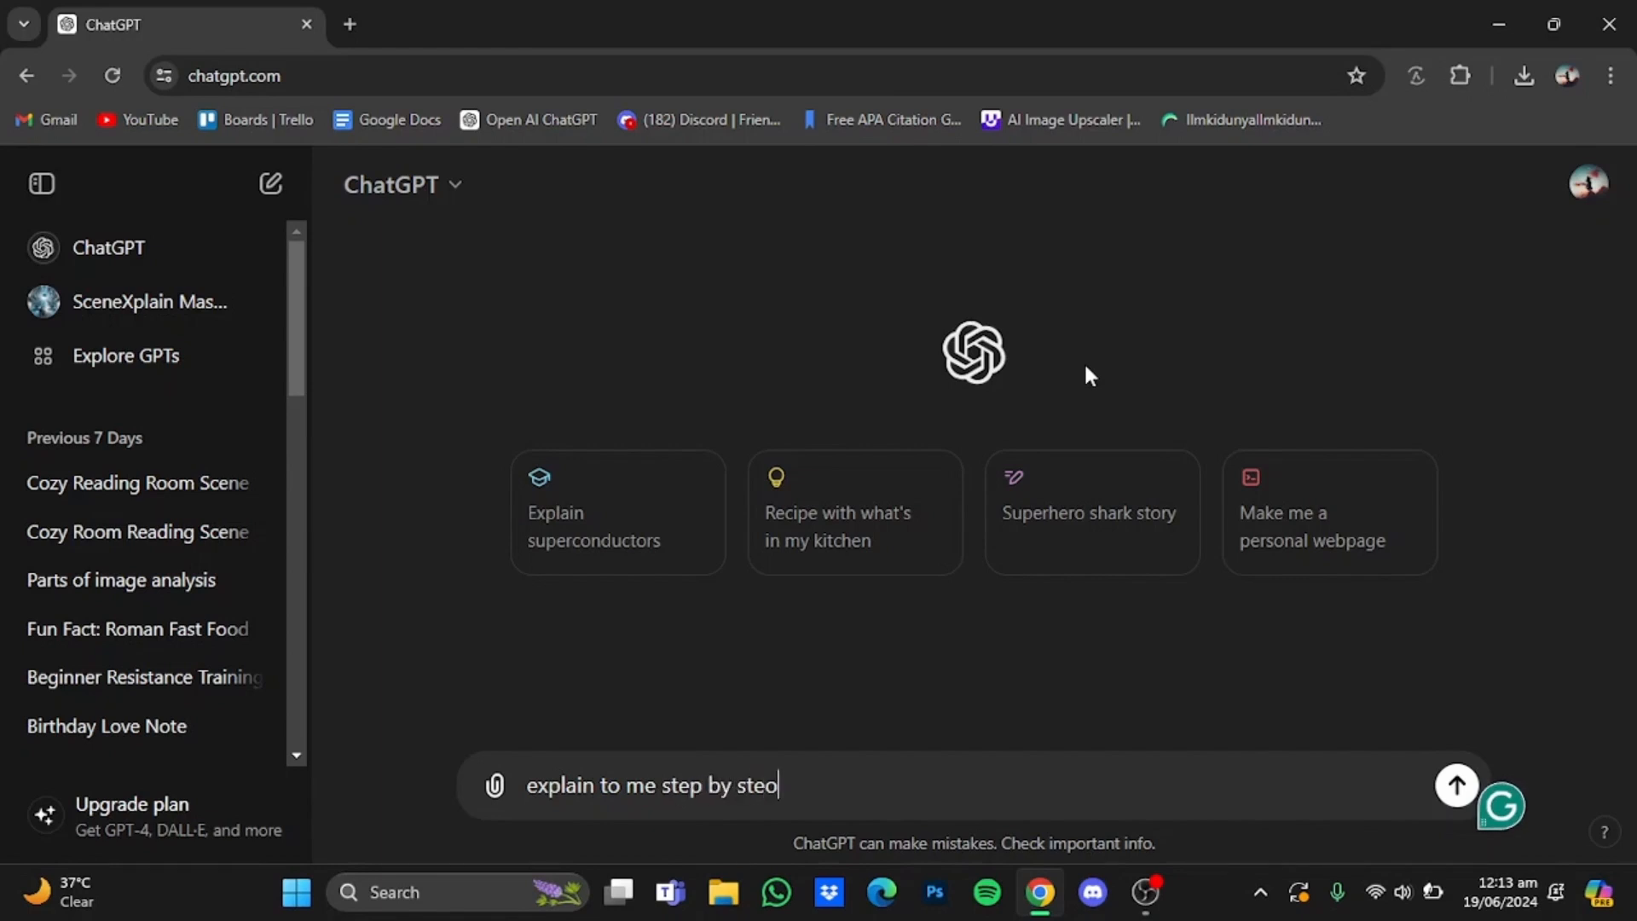
{"action": "key", "text": "BackSpace"}
{"action": "type", "text": "p"}
{"action": "key", "text": "BackSpace"}
{"action": "type", "text": "p on "}
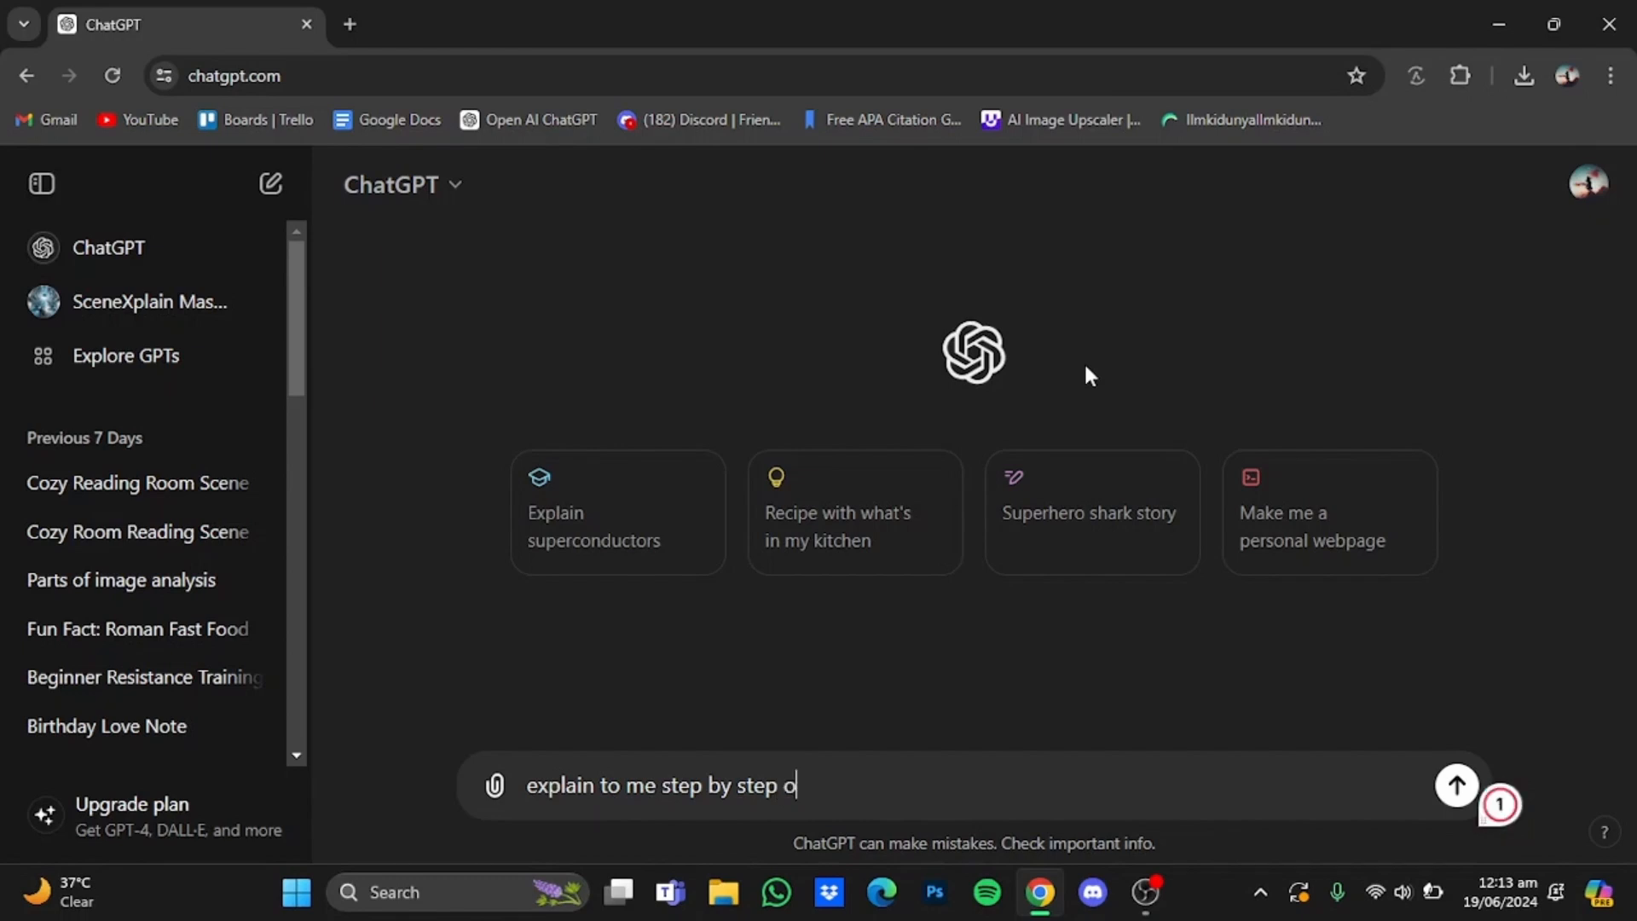
{"action": "type", "text": "hwo"}
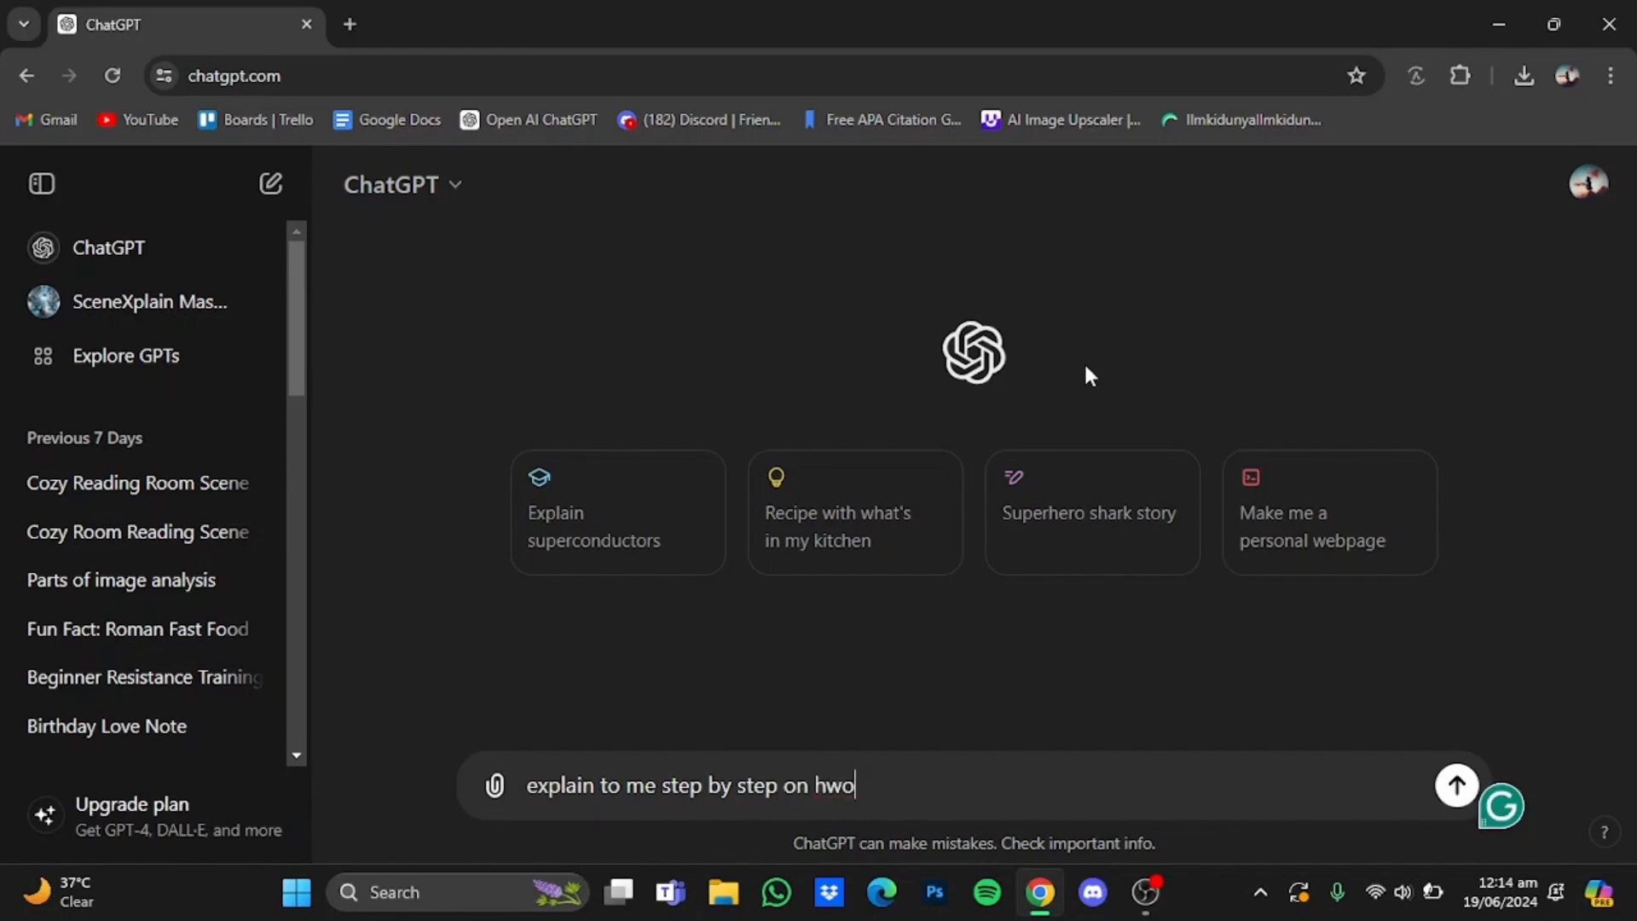
{"action": "key", "text": "BackSpace"}
{"action": "key", "text": "BackSpace"}
{"action": "type", "text": "ow a car eng"}
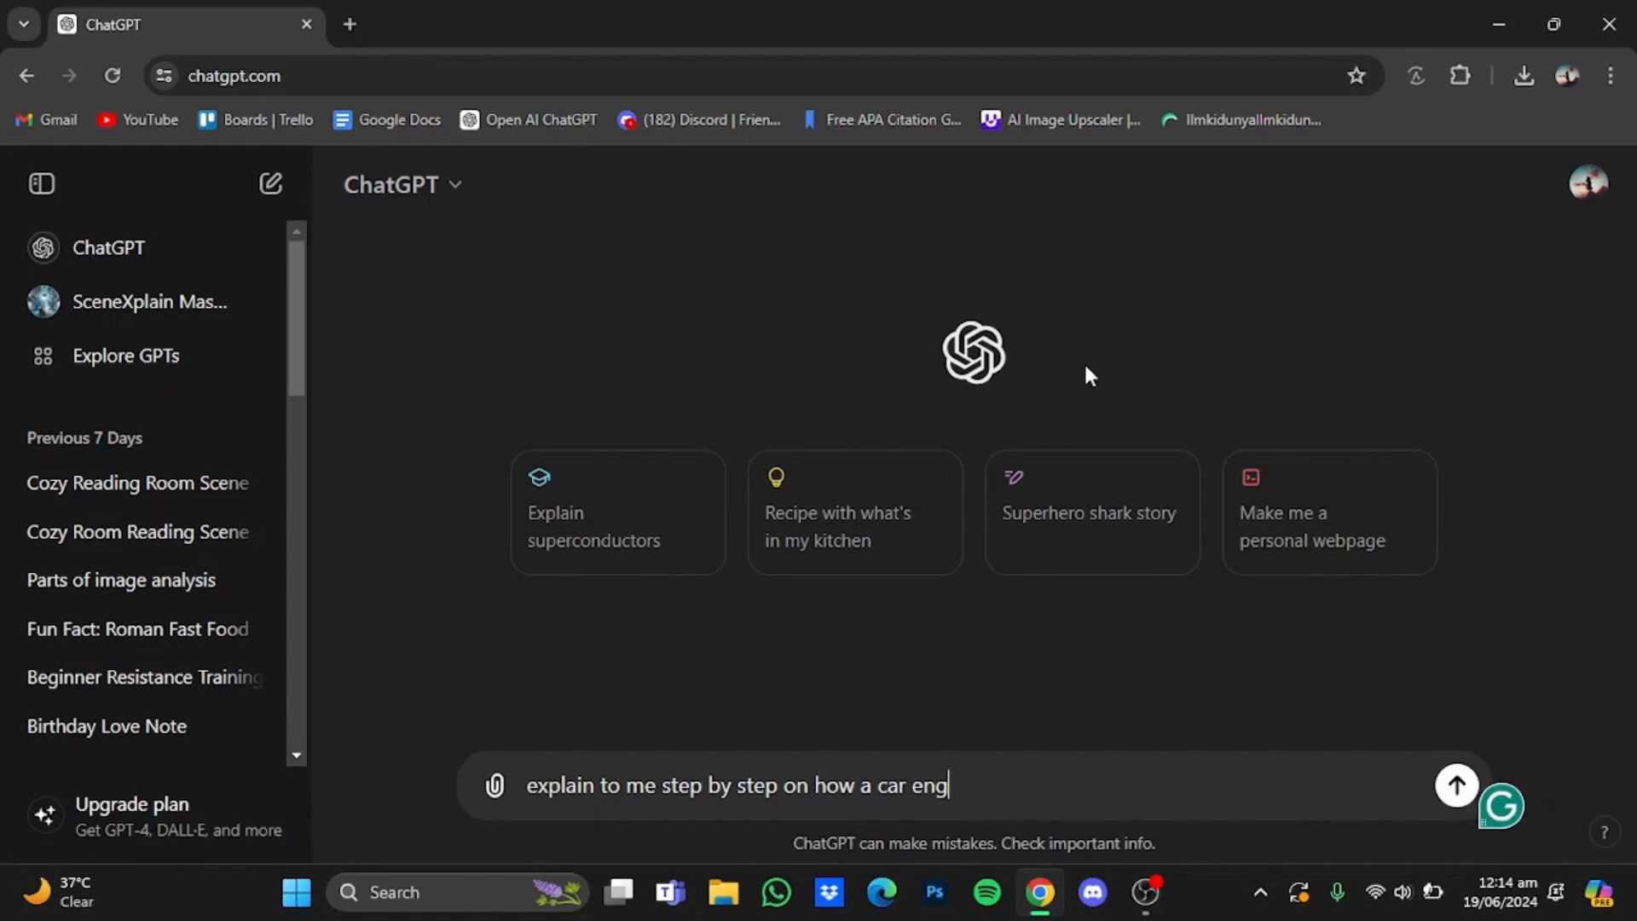
{"action": "type", "text": "ine works"}
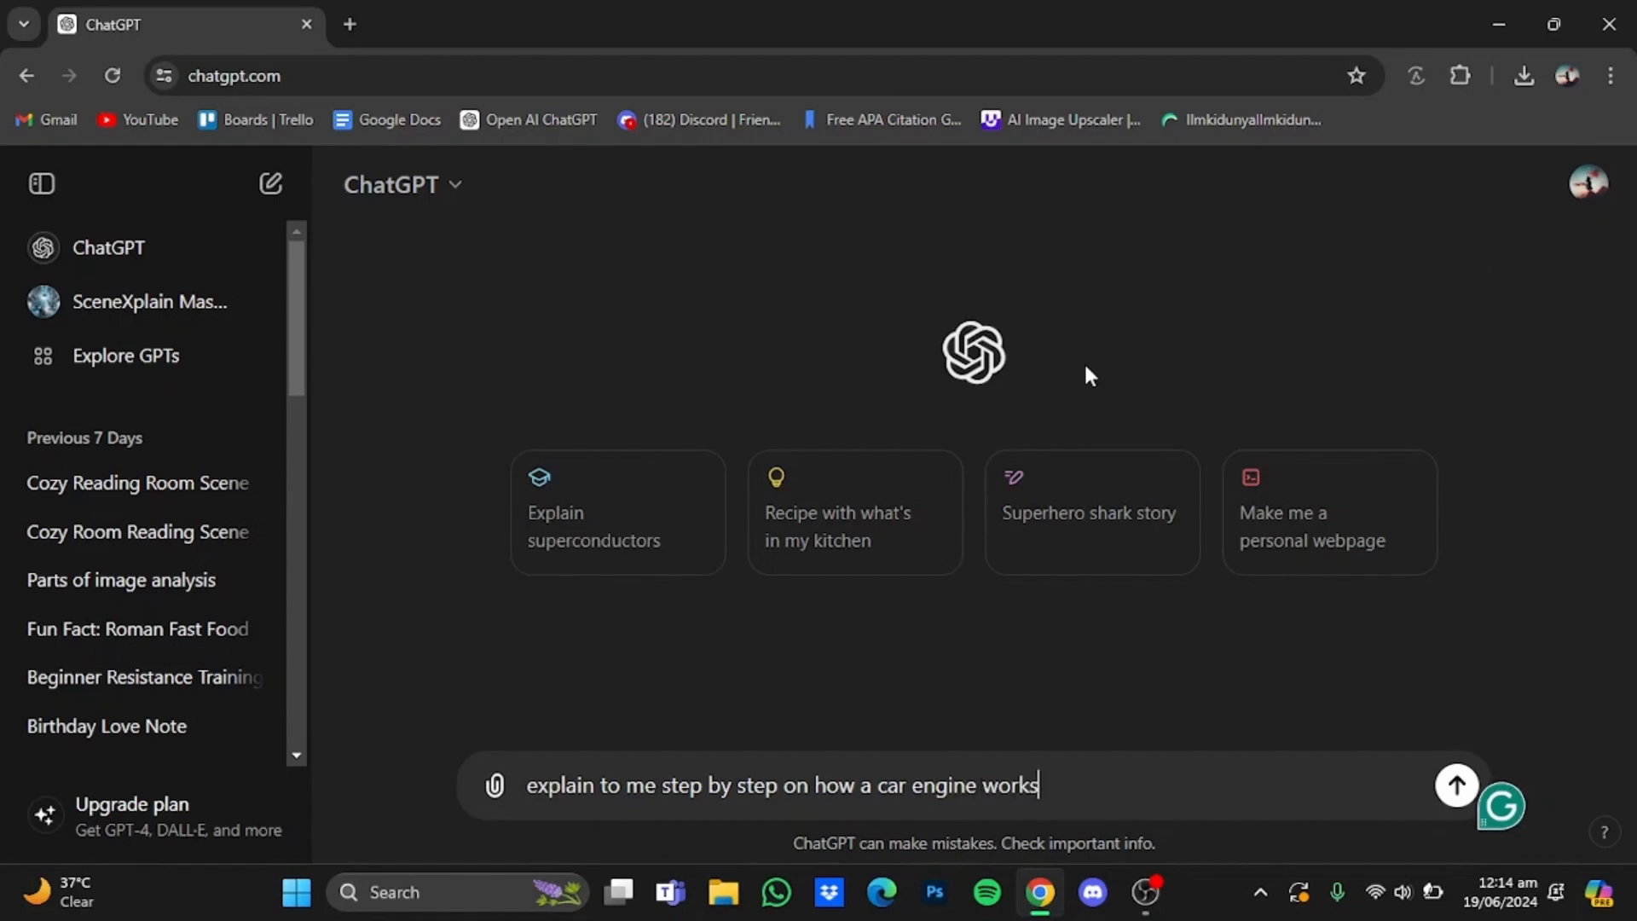
{"action": "key", "text": "Return"}
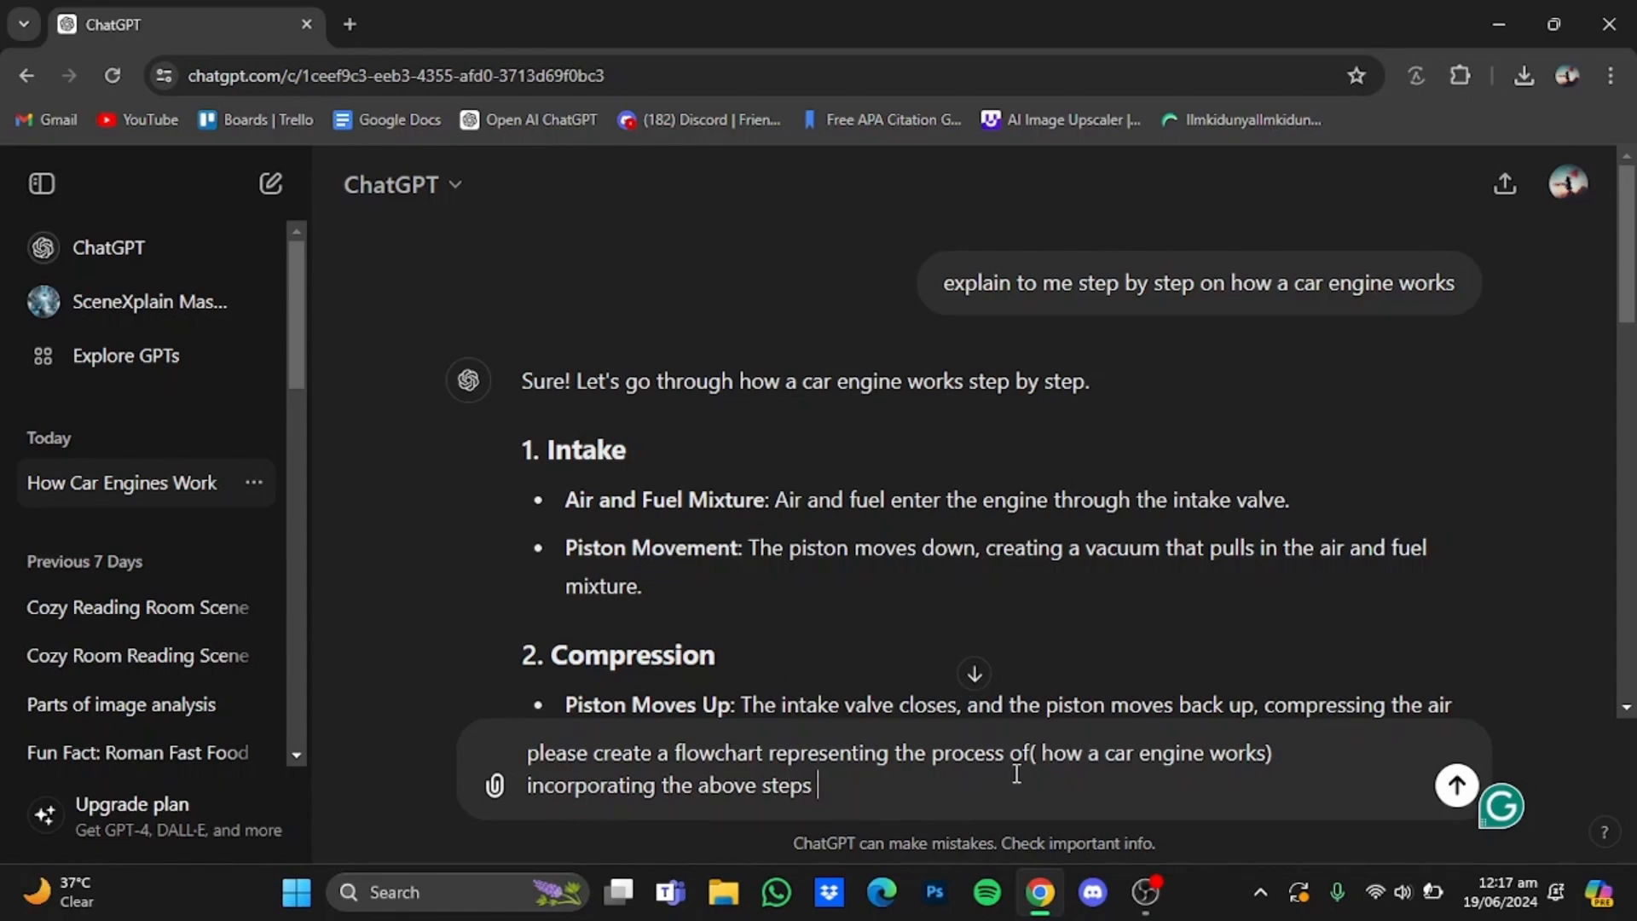
- Submit the request for a flowchart of how a car engine works incorporating the above steps, and review the generated chart
{"action": "key", "text": "Return"}
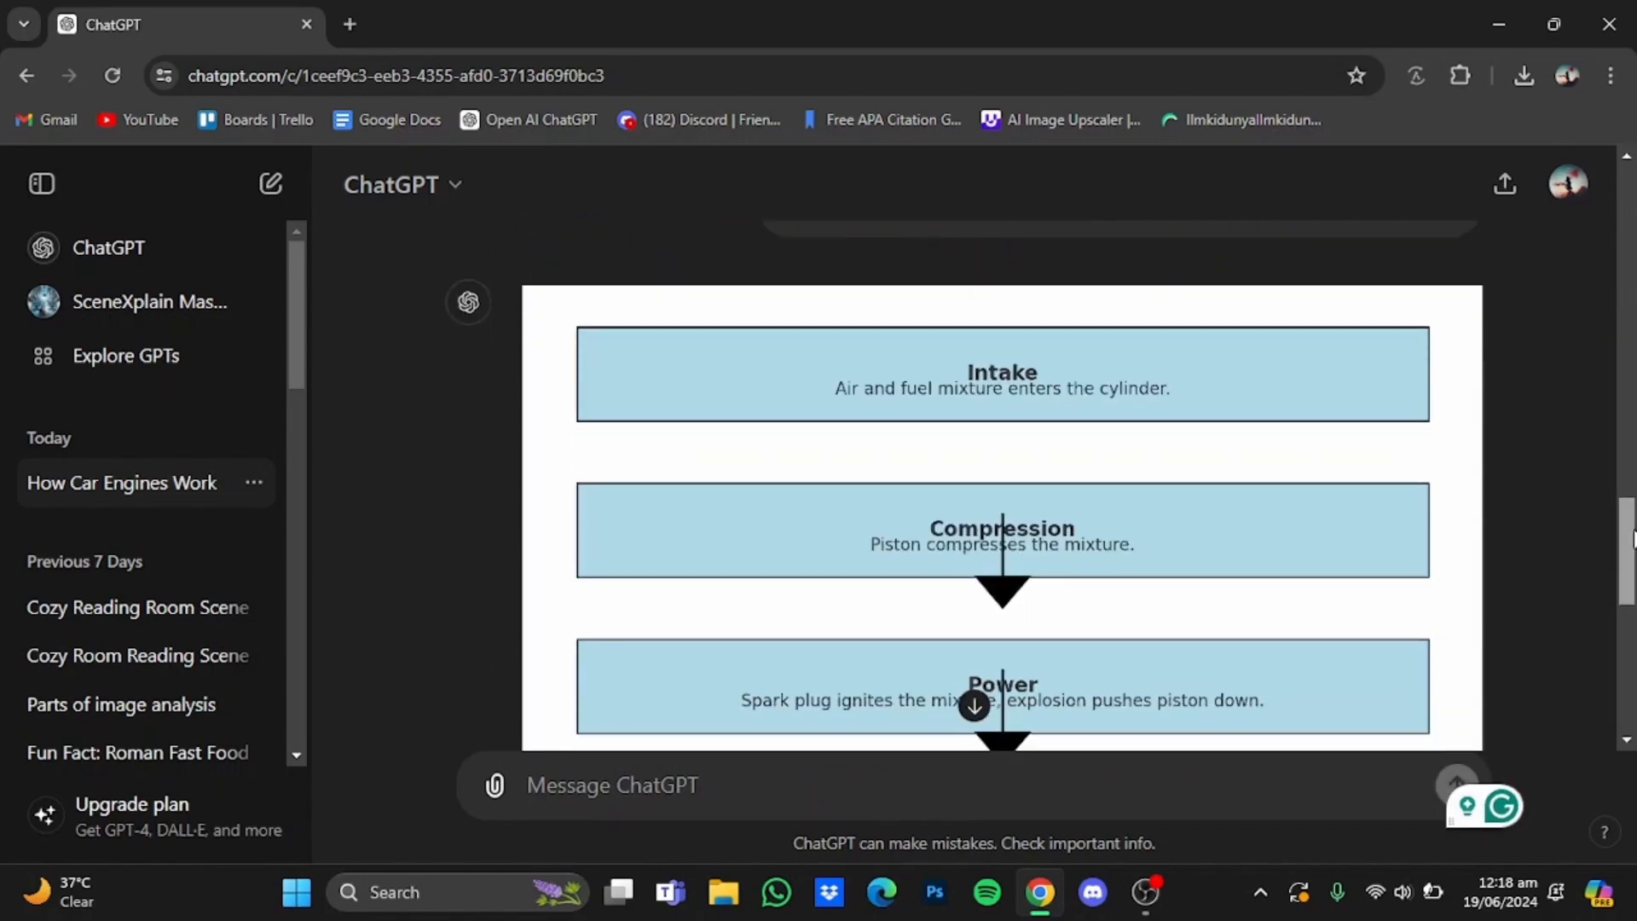
{"action": "scroll", "coordinate": [1613, 616], "scroll_direction": "down", "scroll_amount": 7}
{"action": "scroll", "coordinate": [1608, 629], "scroll_direction": "down", "scroll_amount": 2}
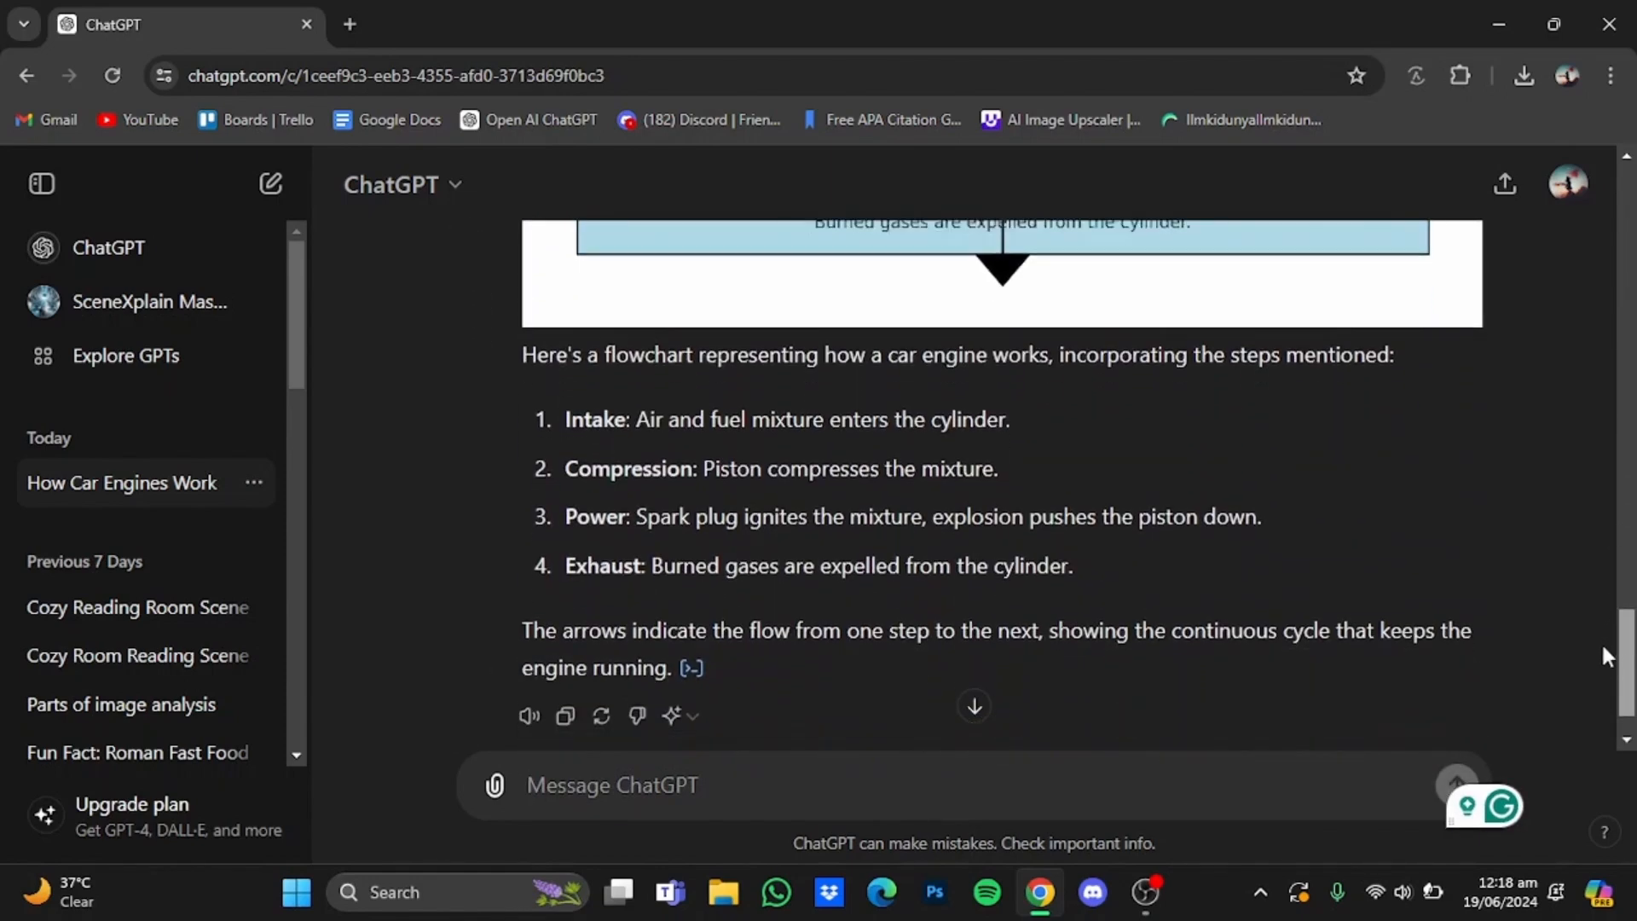
- Request the diagram's Mermaid code with the prompt "give me a meramid code for this diagram"
{"action": "left_click", "coordinate": [1152, 789]}
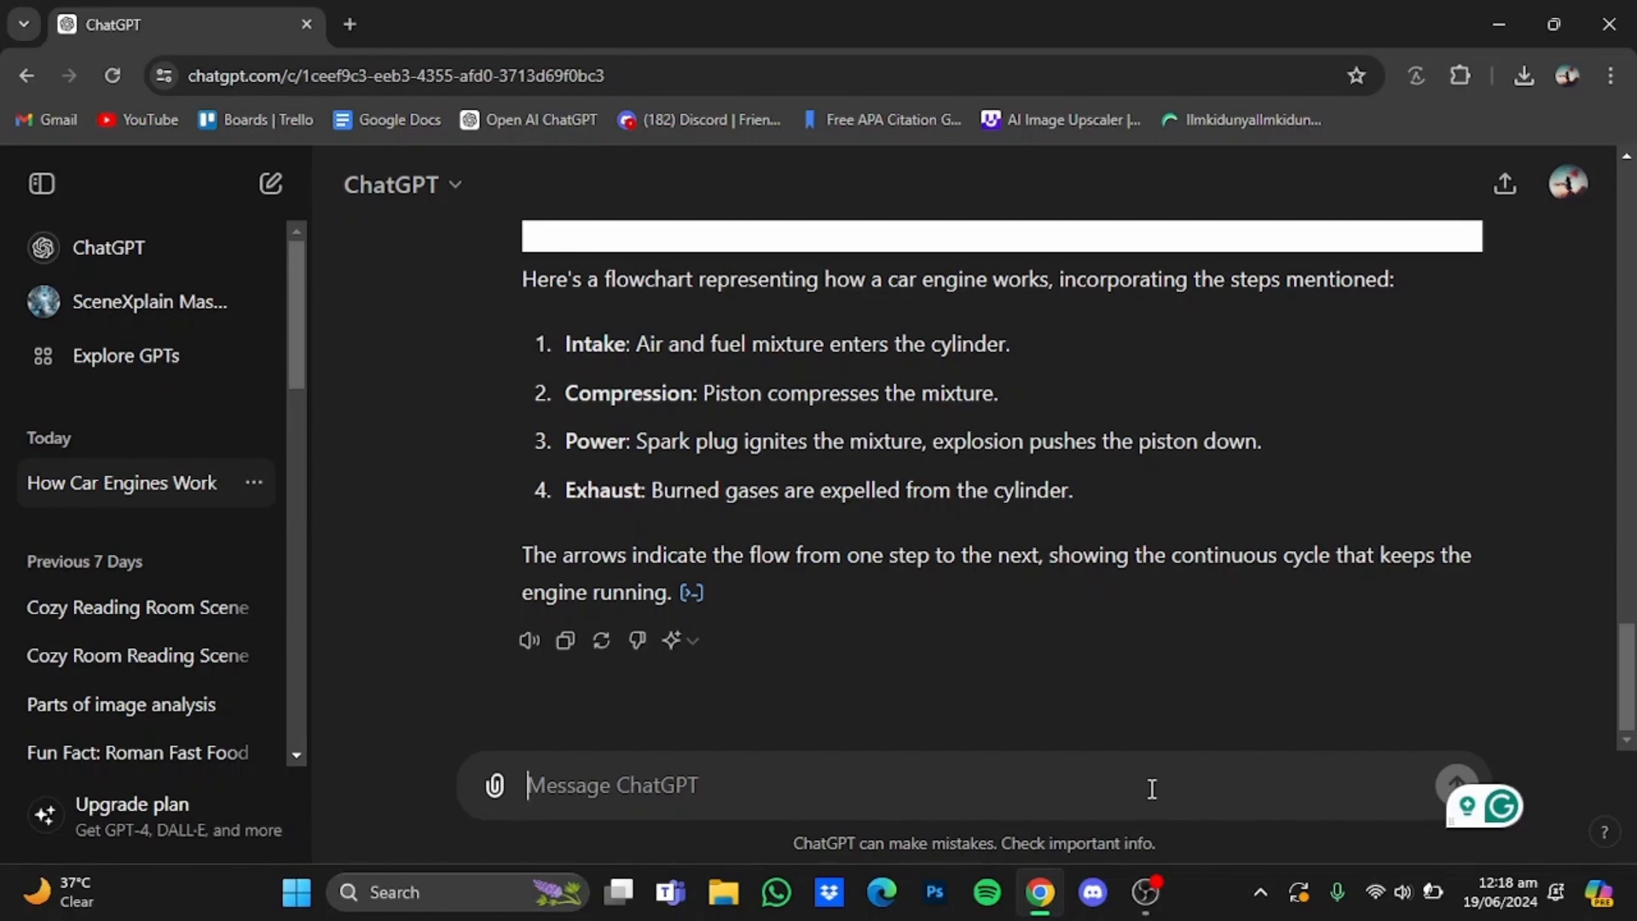
{"action": "type", "text": "give me "}
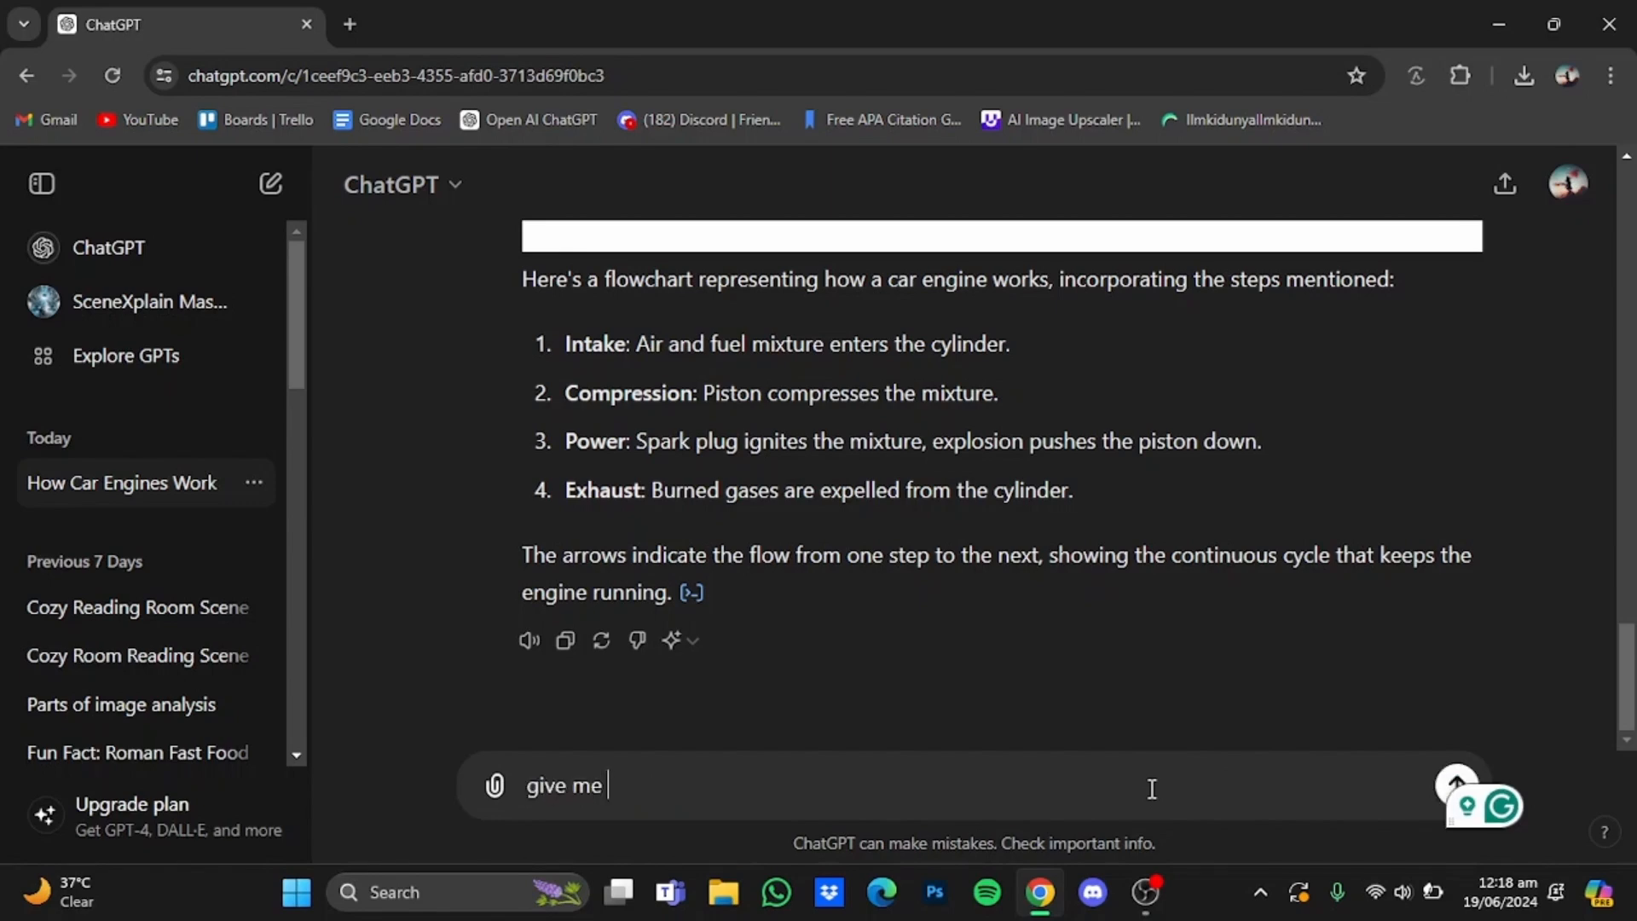
{"action": "type", "text": "a merami"}
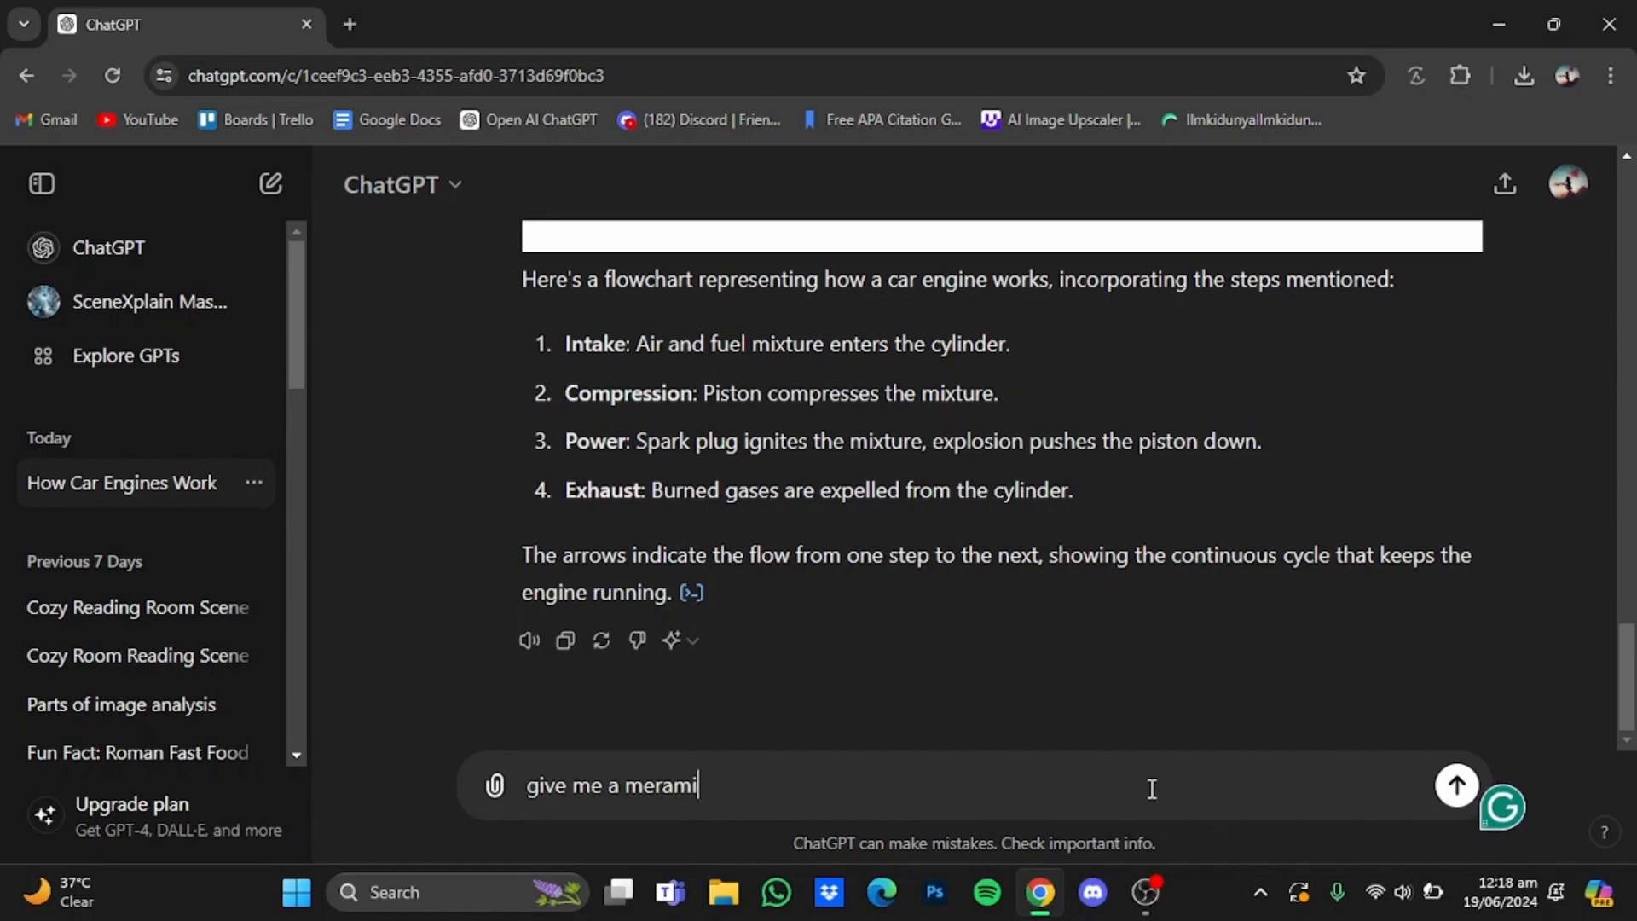
{"action": "type", "text": "d code for the"}
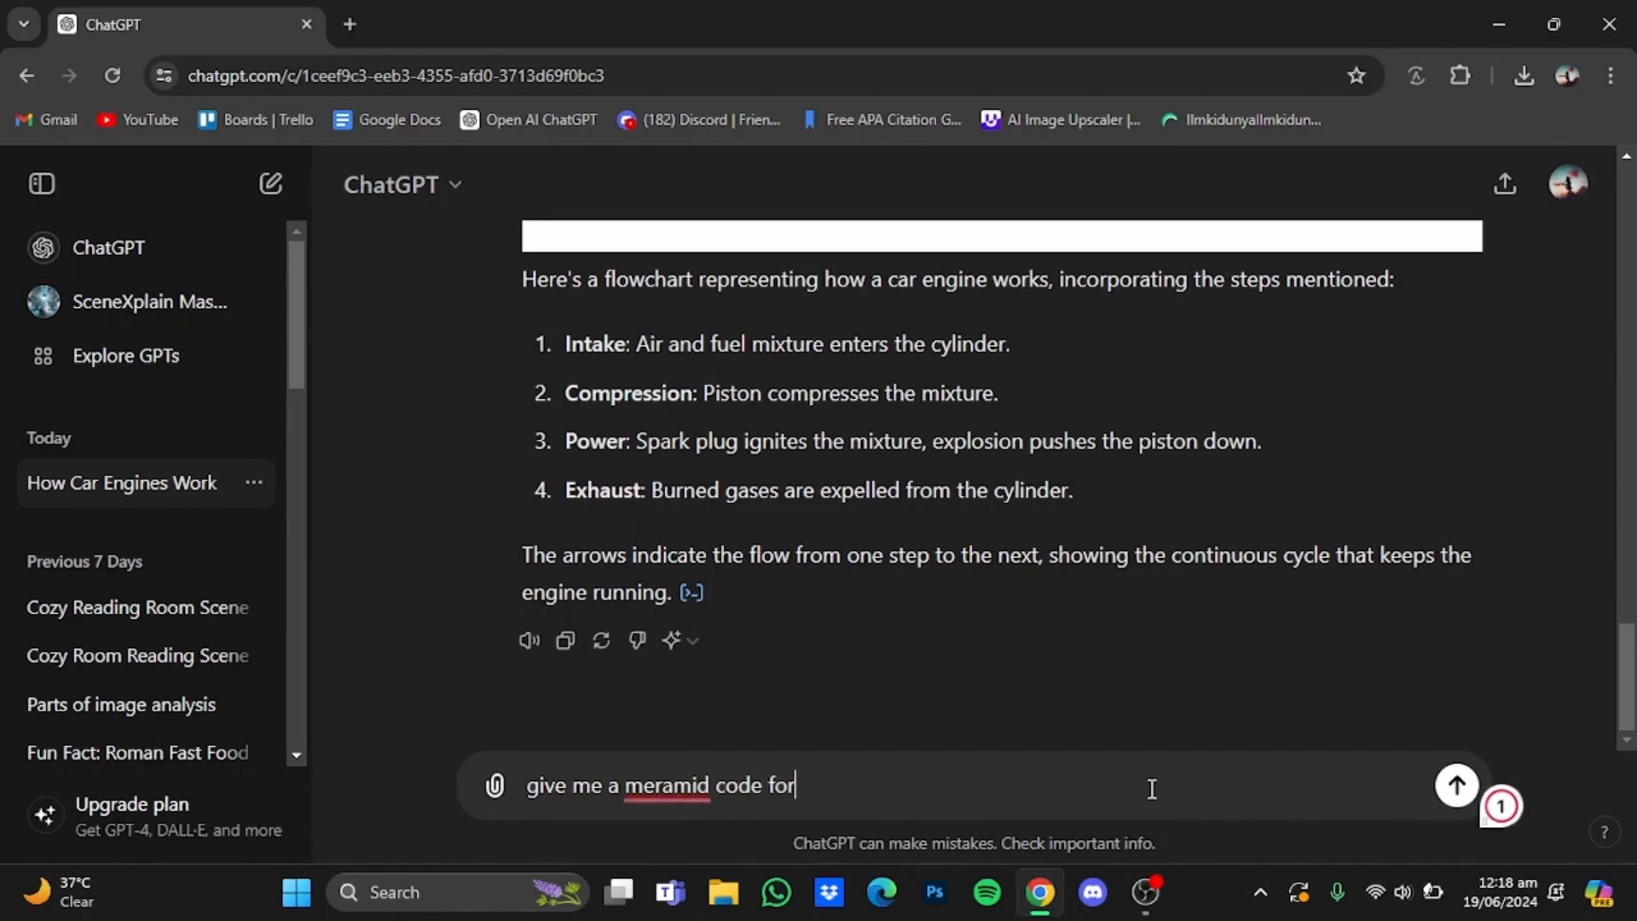
{"action": "key", "text": "BackSpace"}
{"action": "key", "text": "BackSpace"}
{"action": "type", "text": "is diagram"}
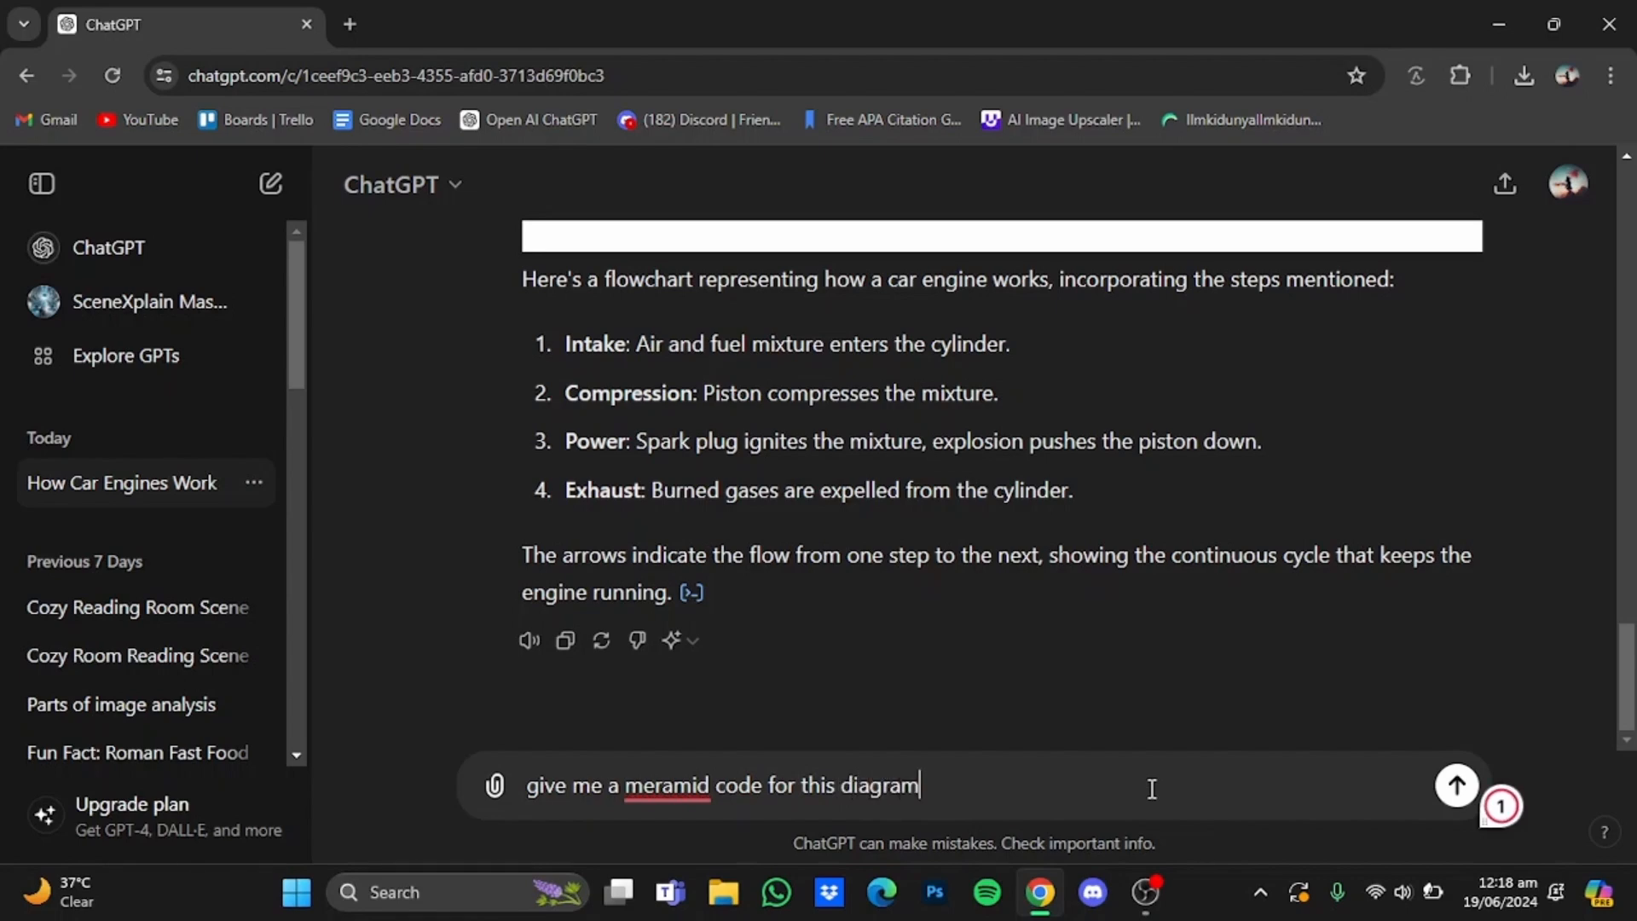
{"action": "key", "text": "Return"}
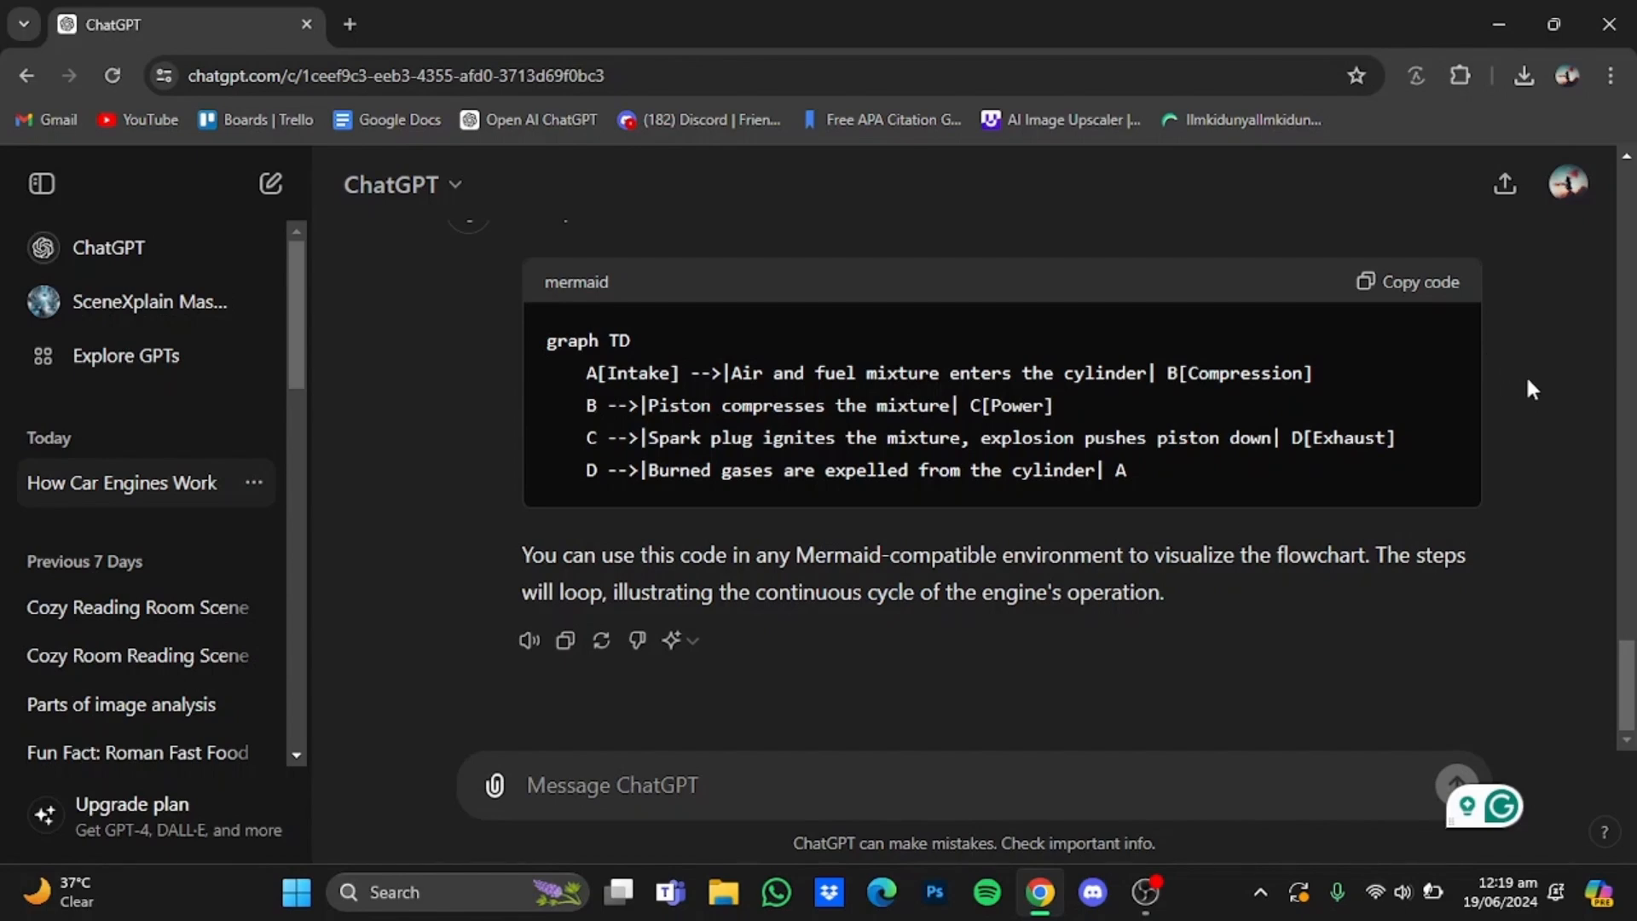
- Copy the generated Mermaid code and open draw.io in a new browser tab
{"action": "left_click", "coordinate": [1401, 292]}
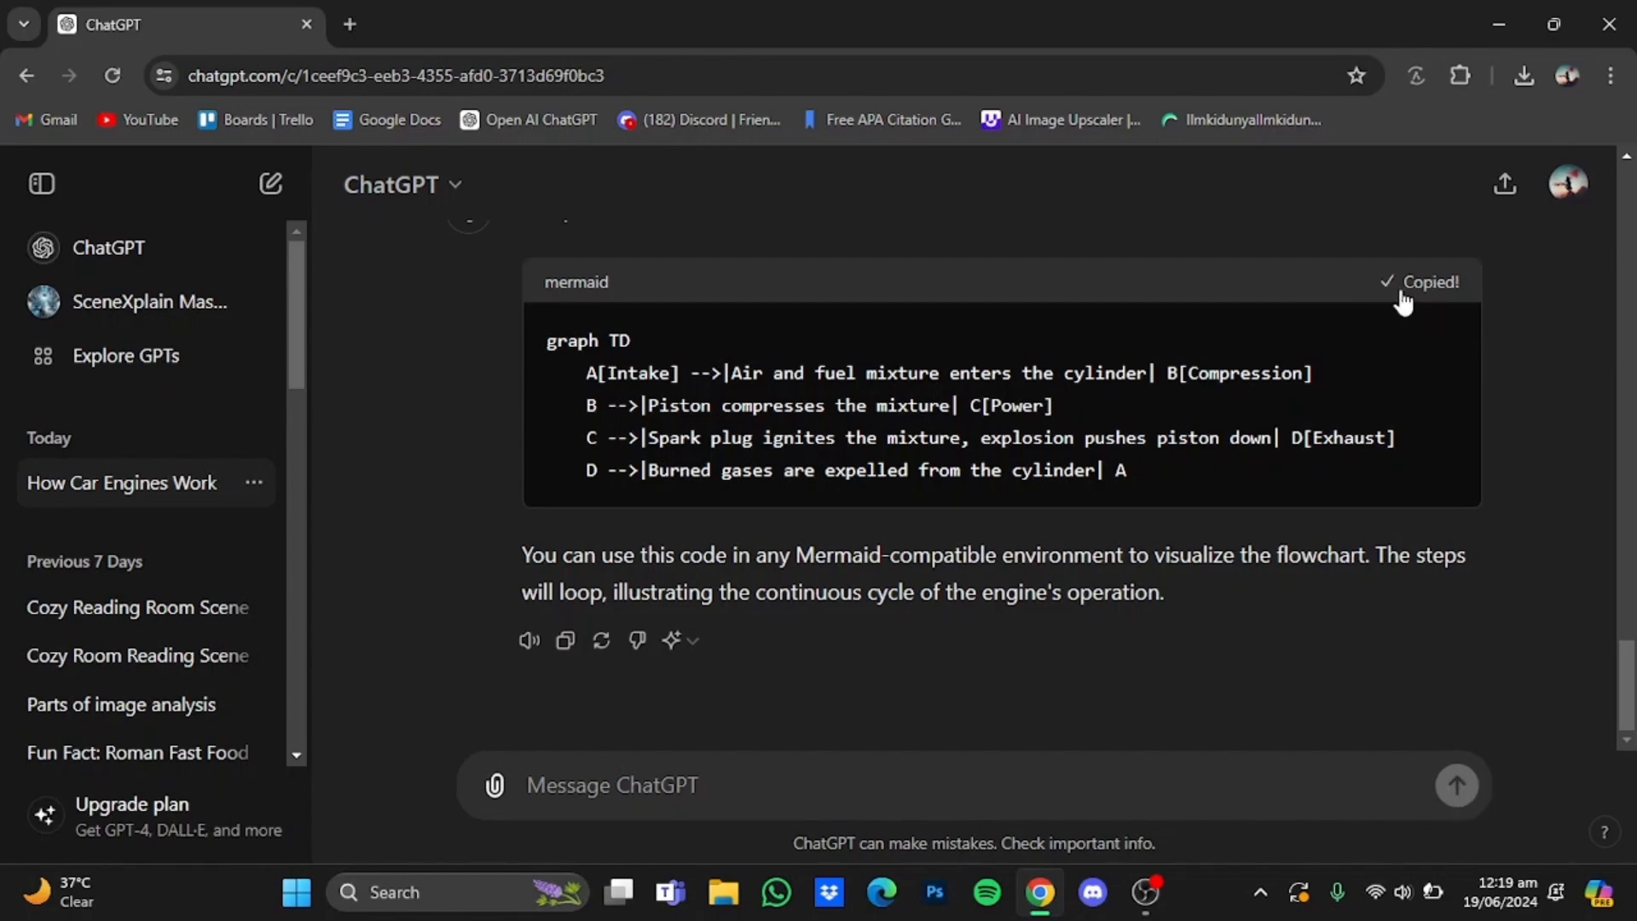
{"action": "left_click", "coordinate": [350, 24]}
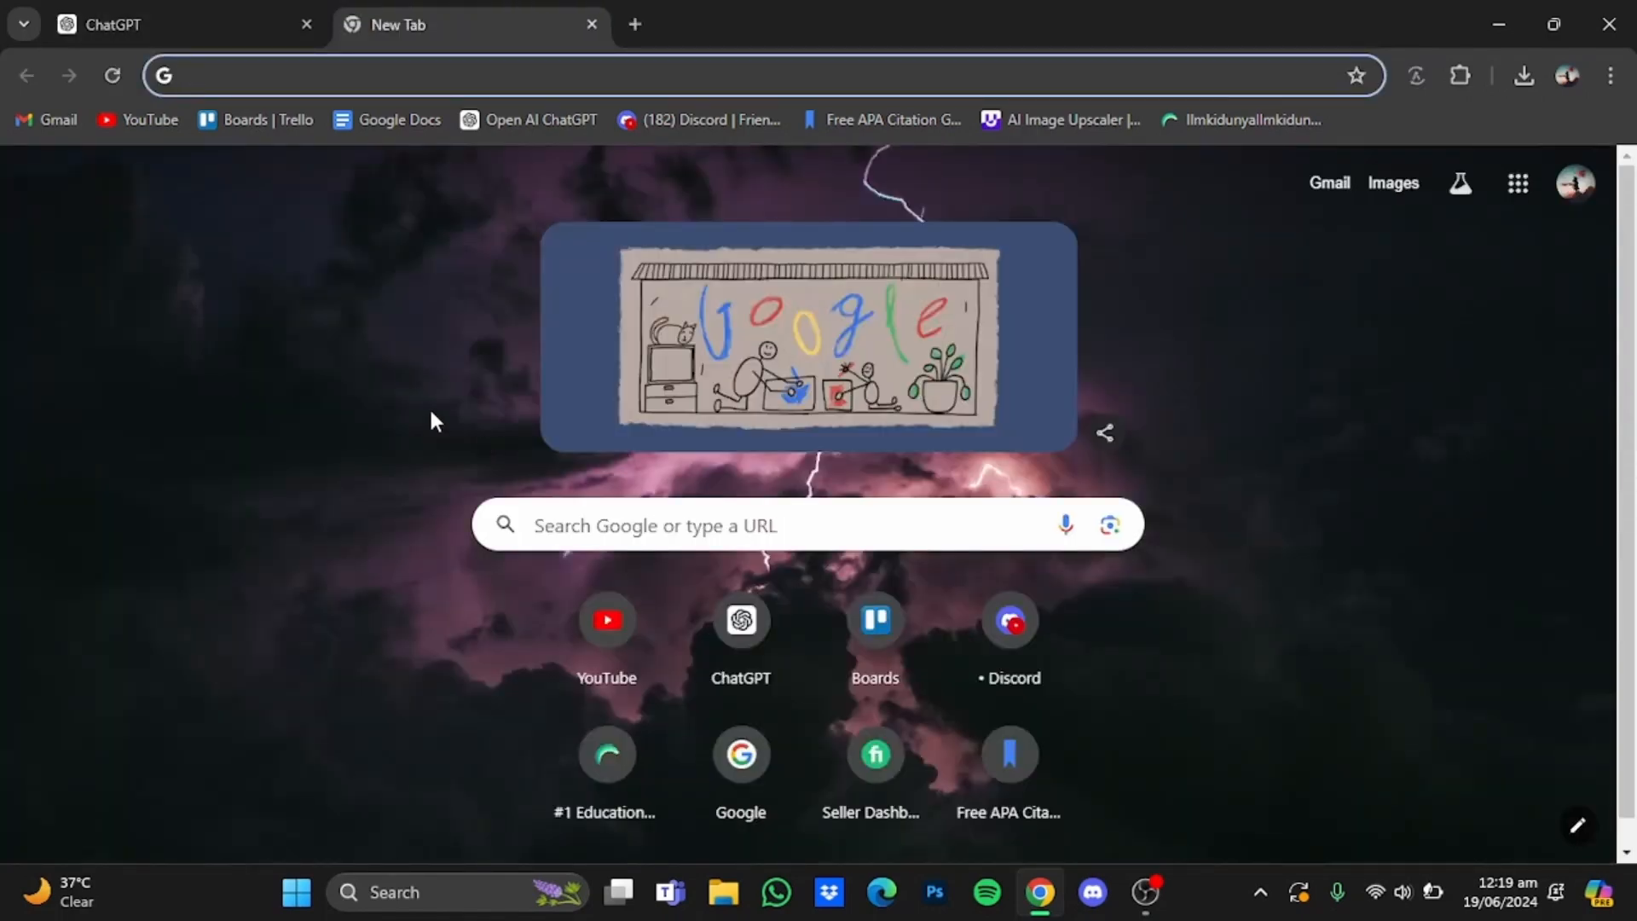
{"action": "type", "text": "draw"}
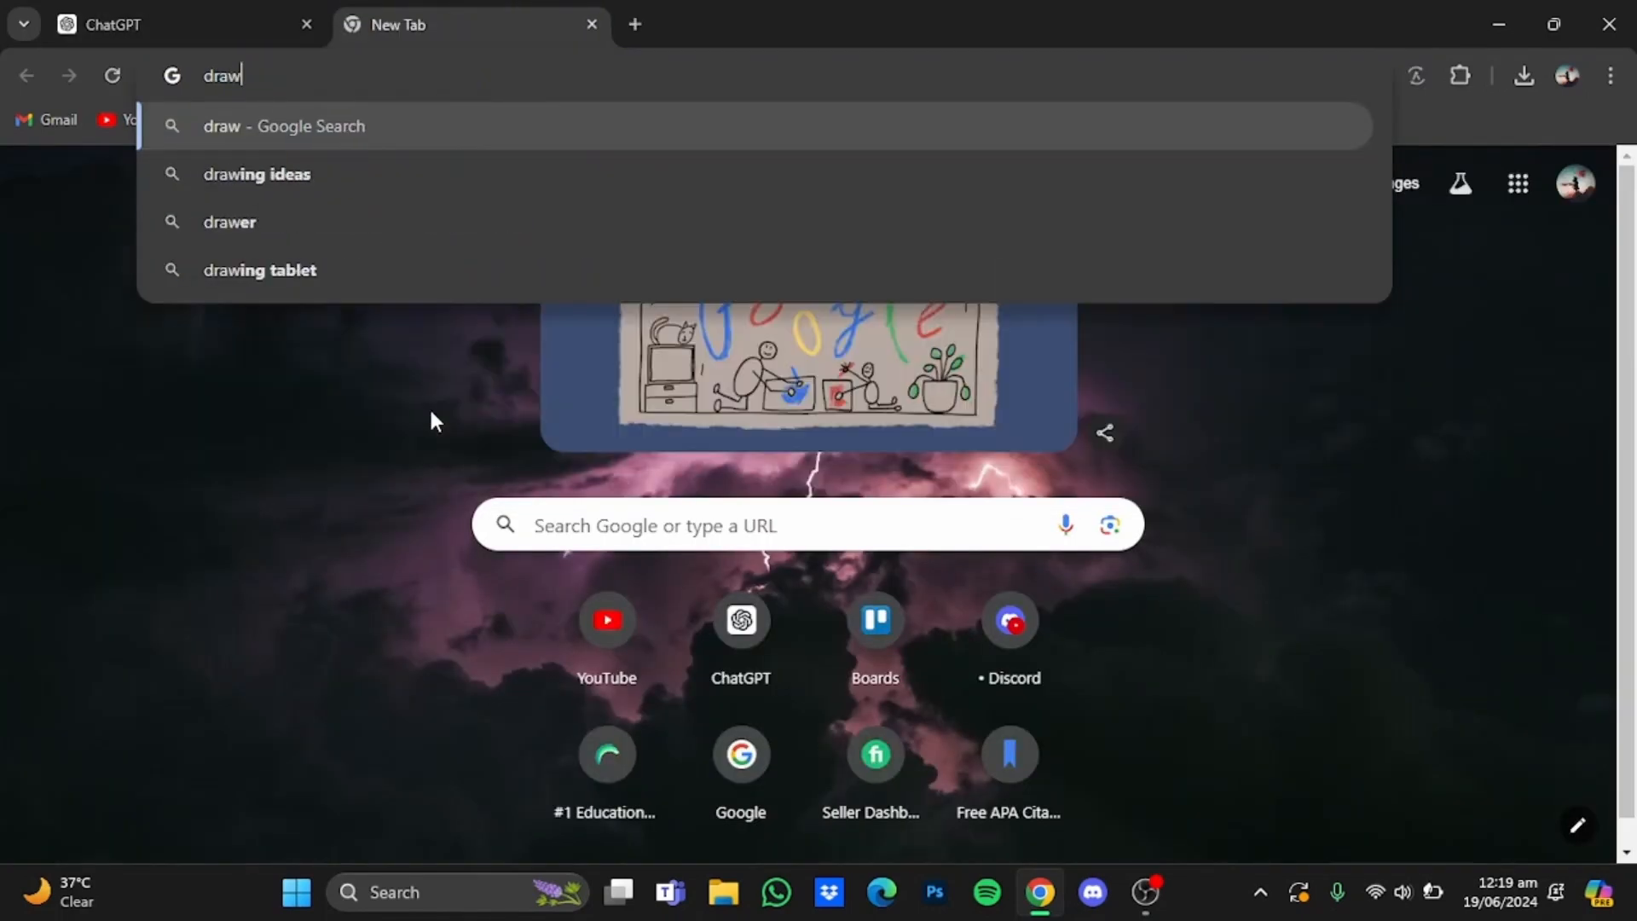
{"action": "type", "text": ".io"}
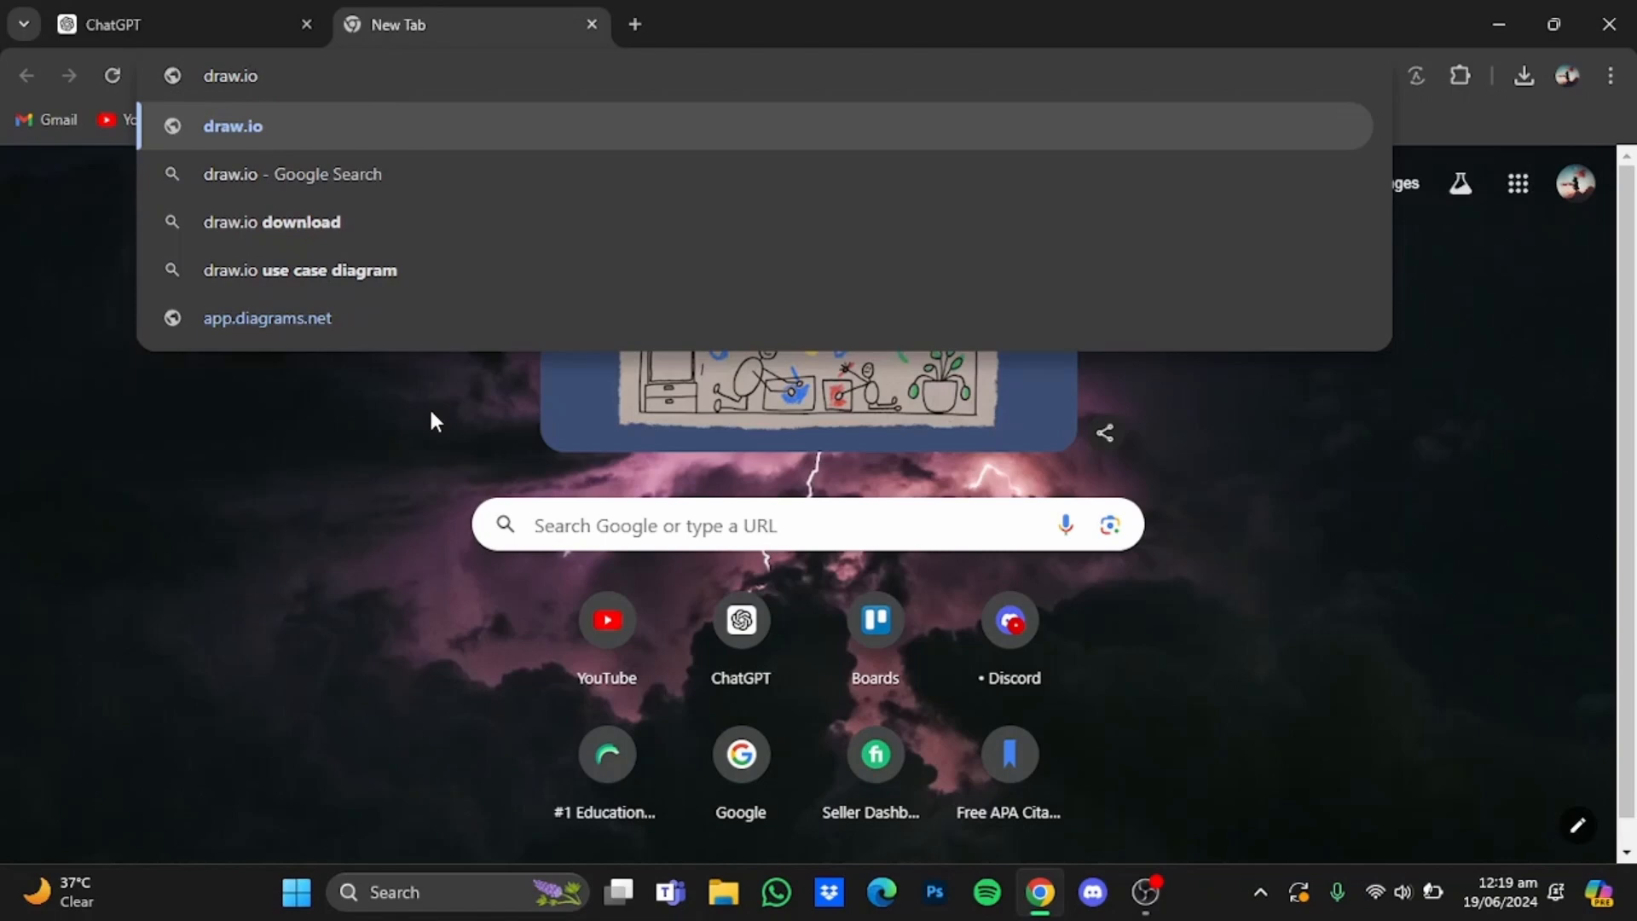
{"action": "key", "text": "Return"}
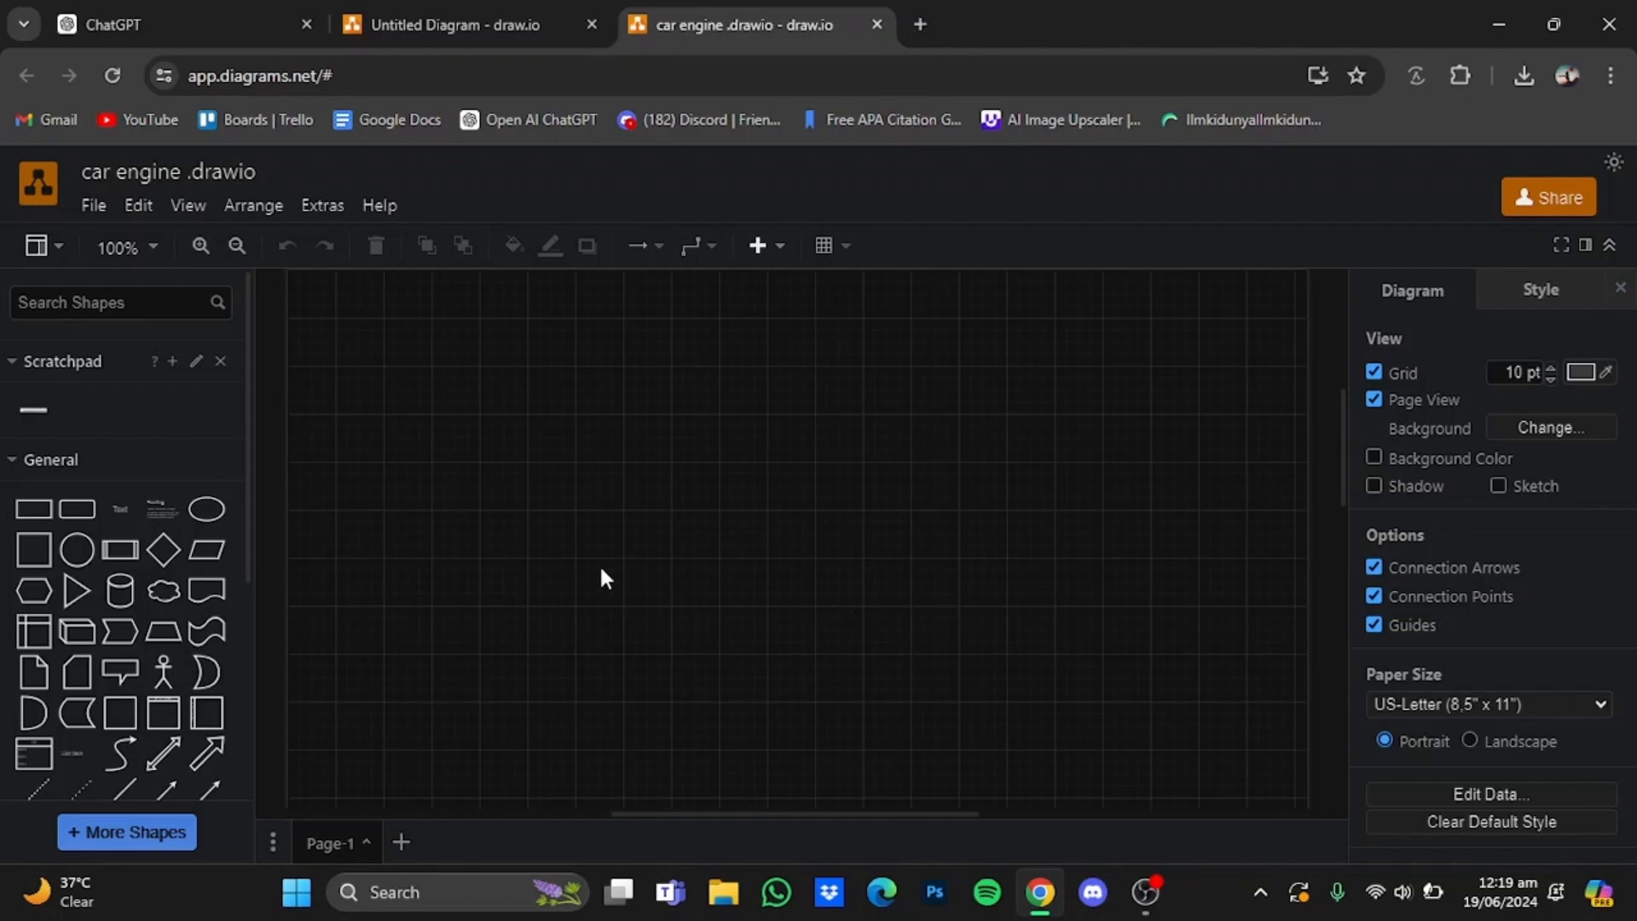
- Insert a Mermaid diagram into the car engine drawing, replacing the sample code with the copied flowchart code
{"action": "left_click", "coordinate": [758, 246]}
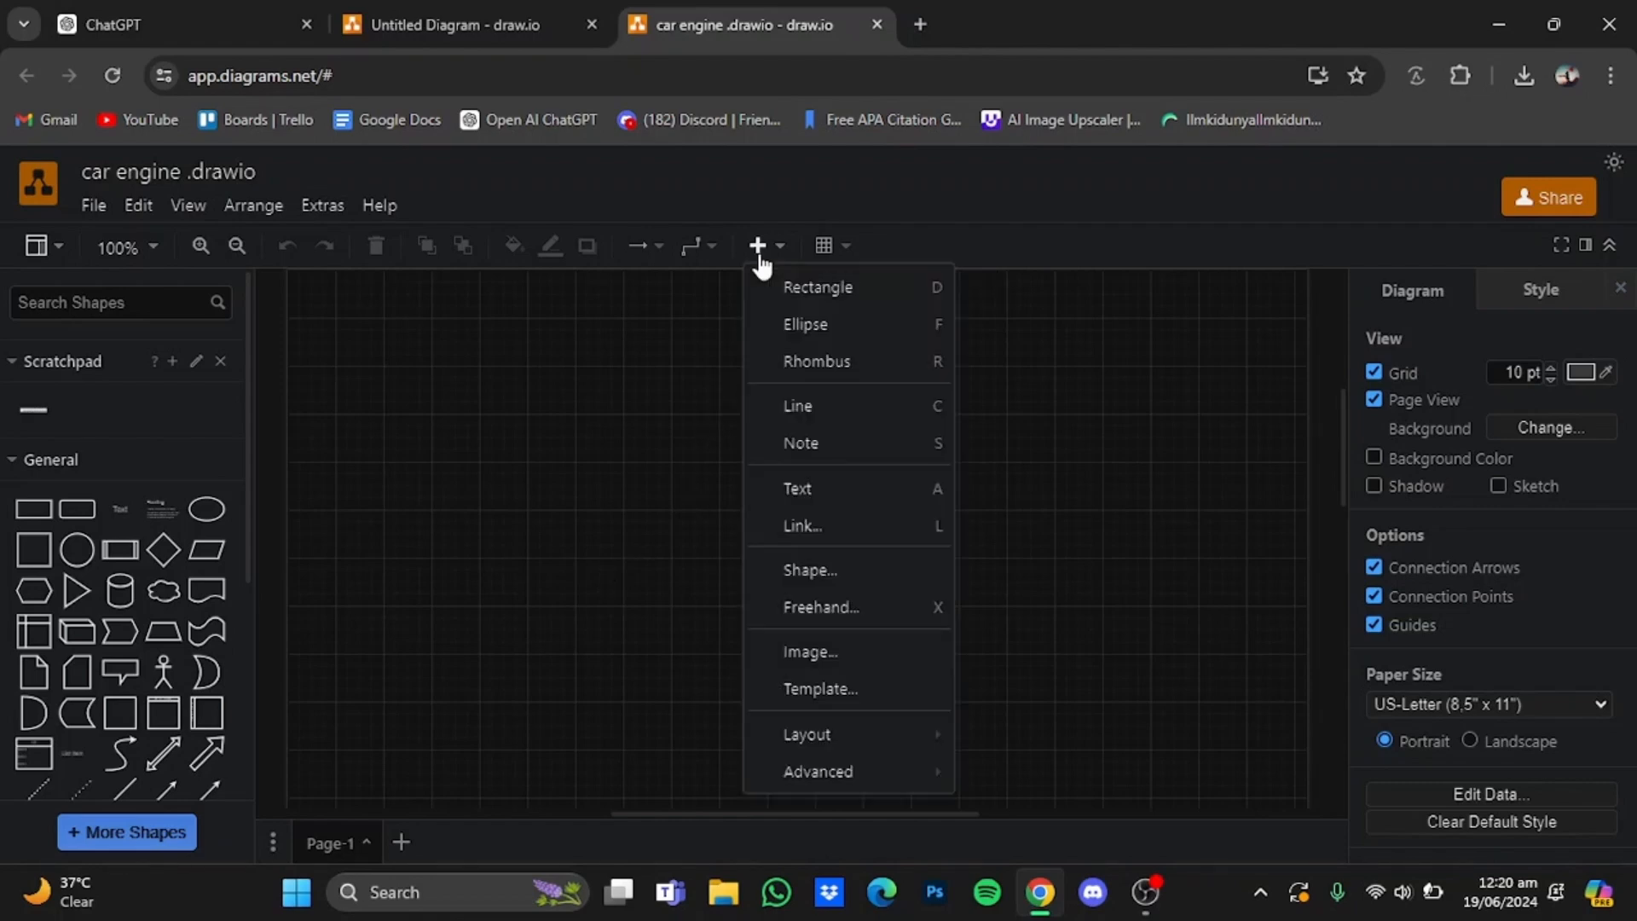
{"action": "mouse_move", "coordinate": [789, 773]}
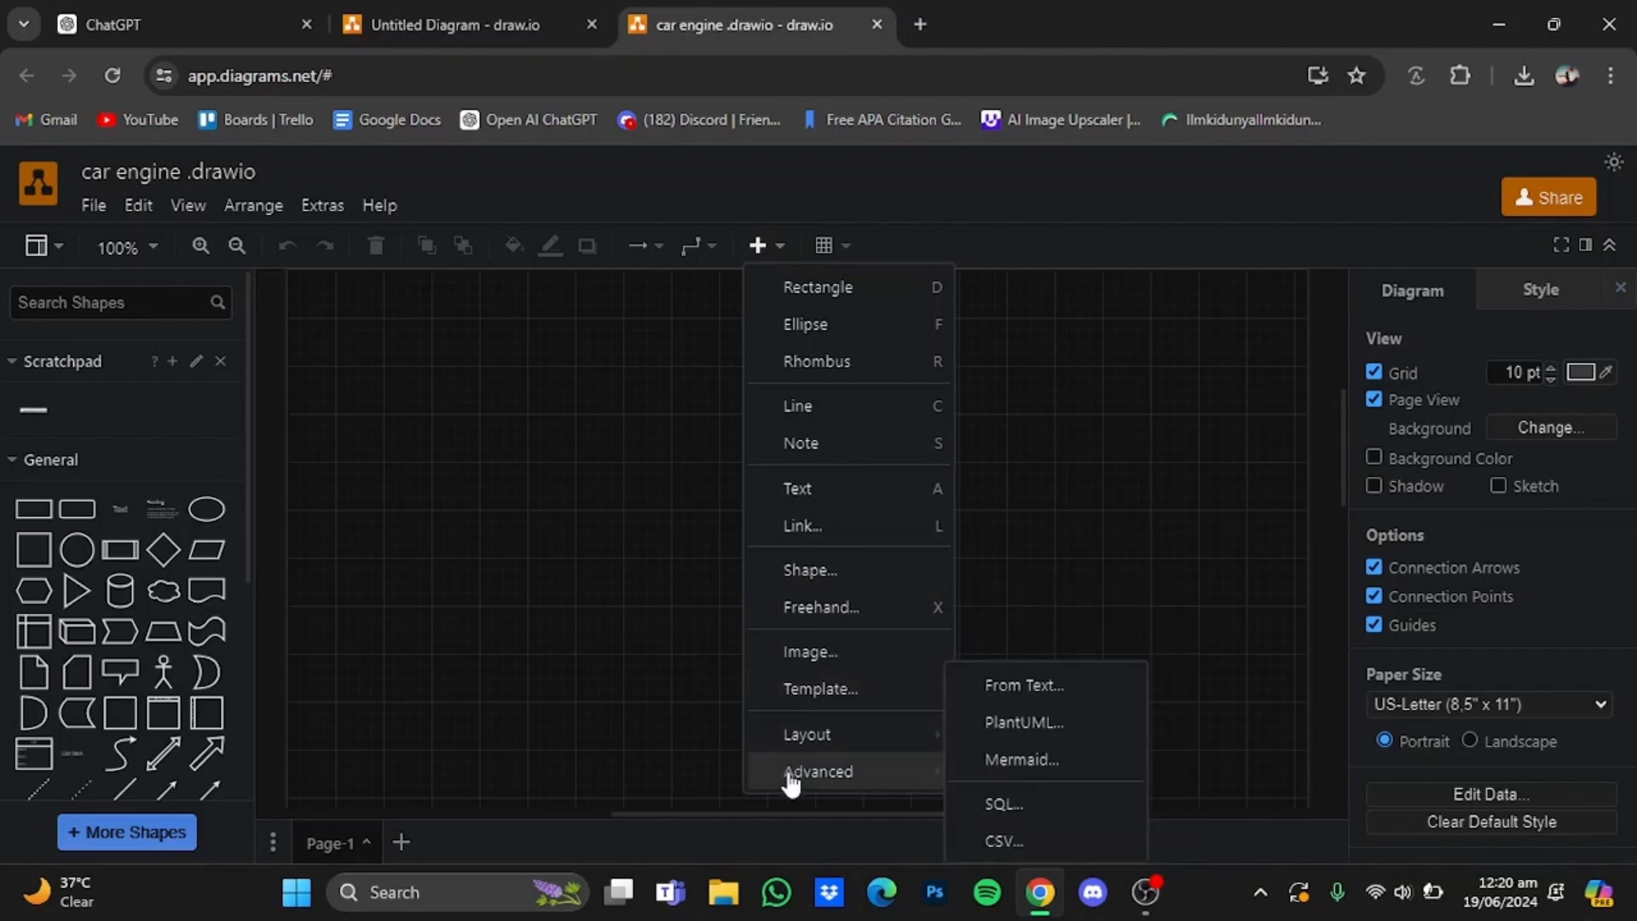
{"action": "left_click", "coordinate": [1009, 772]}
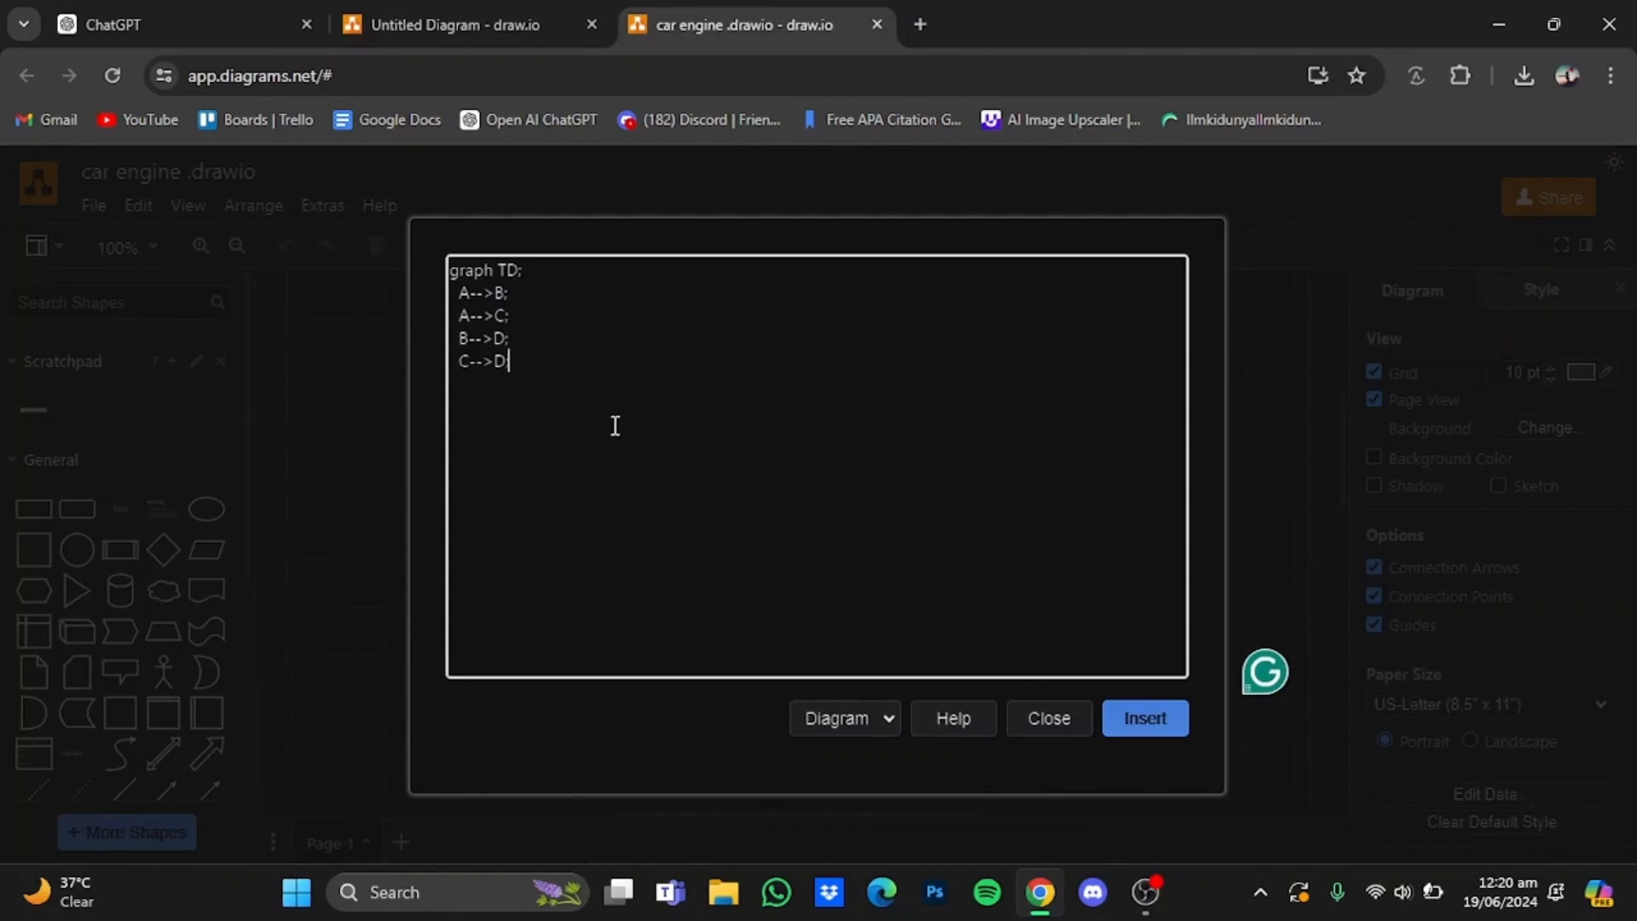
{"action": "key", "text": "BackSpace"}
{"action": "key", "text": "BackSpace"}
{"action": "key", "text": "BackSpace"}
{"action": "key", "text": "BackSpace"}
{"action": "key", "text": "BackSpace"}
{"action": "key", "text": "BackSpace"}
{"action": "key", "text": "BackSpace"}
{"action": "key", "text": "BackSpace"}
{"action": "key", "text": "BackSpace"}
{"action": "key", "text": "BackSpace"}
{"action": "key", "text": "BackSpace"}
{"action": "key", "text": "BackSpace"}
{"action": "key", "text": "BackSpace"}
{"action": "key", "text": "BackSpace"}
{"action": "key", "text": "BackSpace"}
{"action": "key", "text": "BackSpace"}
{"action": "key", "text": "BackSpace"}
{"action": "key", "text": "BackSpace"}
{"action": "key", "text": "BackSpace"}
{"action": "key", "text": "BackSpace"}
{"action": "key", "text": "BackSpace"}
{"action": "key", "text": "BackSpace"}
{"action": "key", "text": "BackSpace"}
{"action": "key", "text": "BackSpace"}
{"action": "key", "text": "BackSpace"}
{"action": "key", "text": "BackSpace"}
{"action": "key", "text": "BackSpace"}
{"action": "key", "text": "BackSpace"}
{"action": "key", "text": "BackSpace"}
{"action": "key", "text": "BackSpace"}
{"action": "key", "text": "BackSpace"}
{"action": "key", "text": "BackSpace"}
{"action": "key", "text": "BackSpace"}
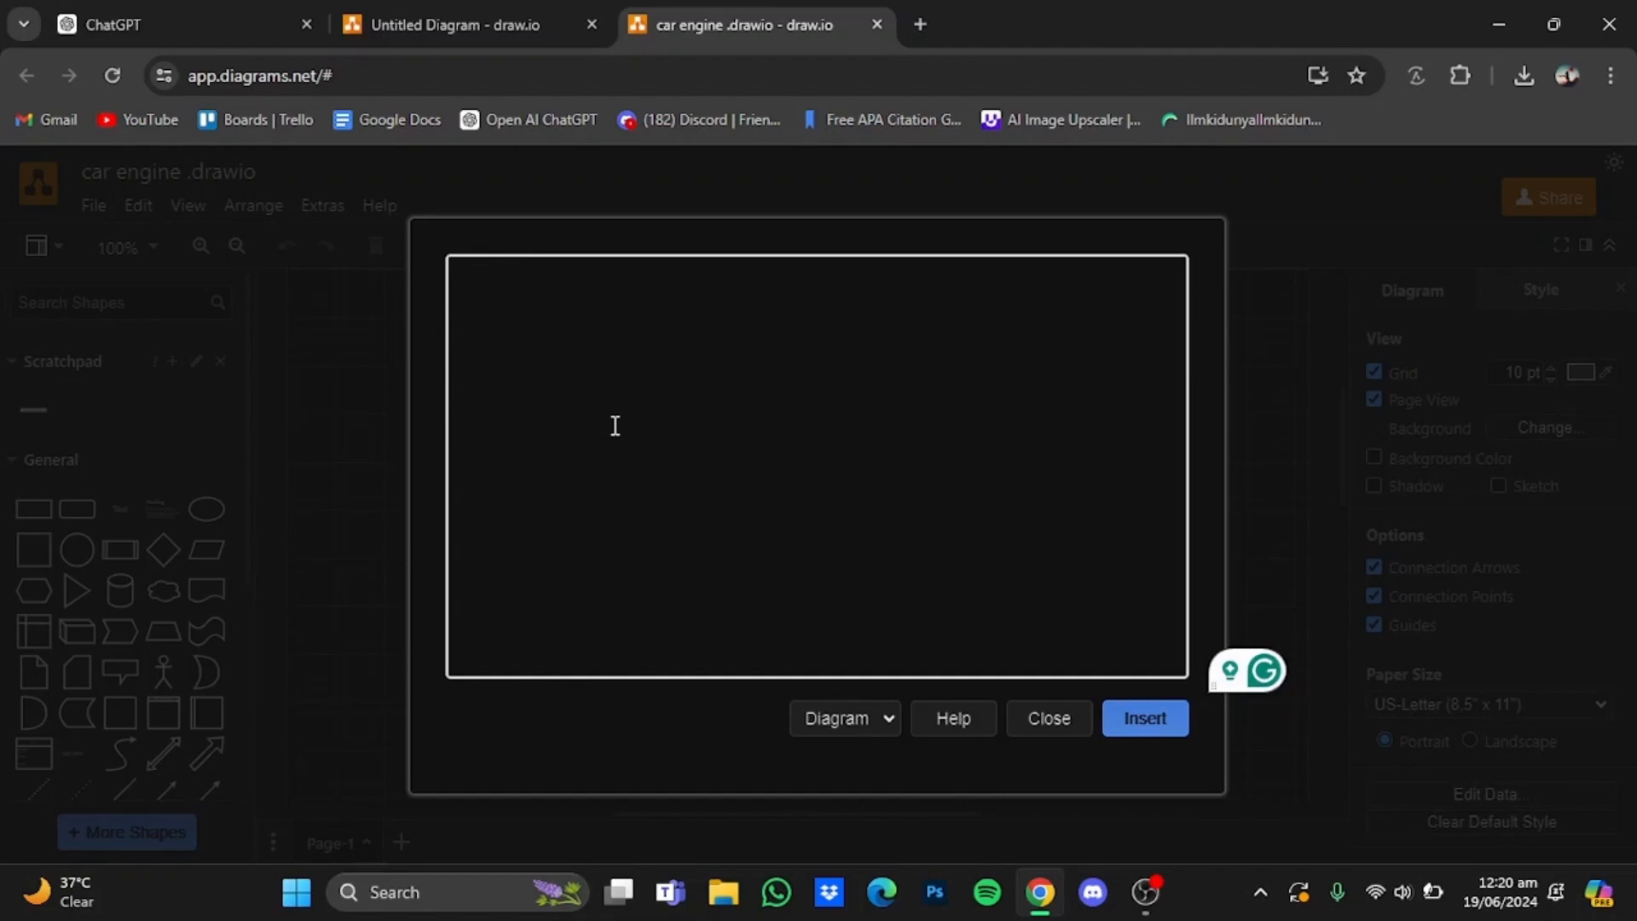
{"action": "type", "text": "graph TD     A[Intake] -->|Air and fuel mixture enters the cylinder| B[Compression]     B -->|Piston compresses the mixture| C[Power]     C -->|Spark plug ignites the mixture, explosion pushes piston down| D[Exhaust]     D -->|Burned gases are expelled from the cylinder| A"}
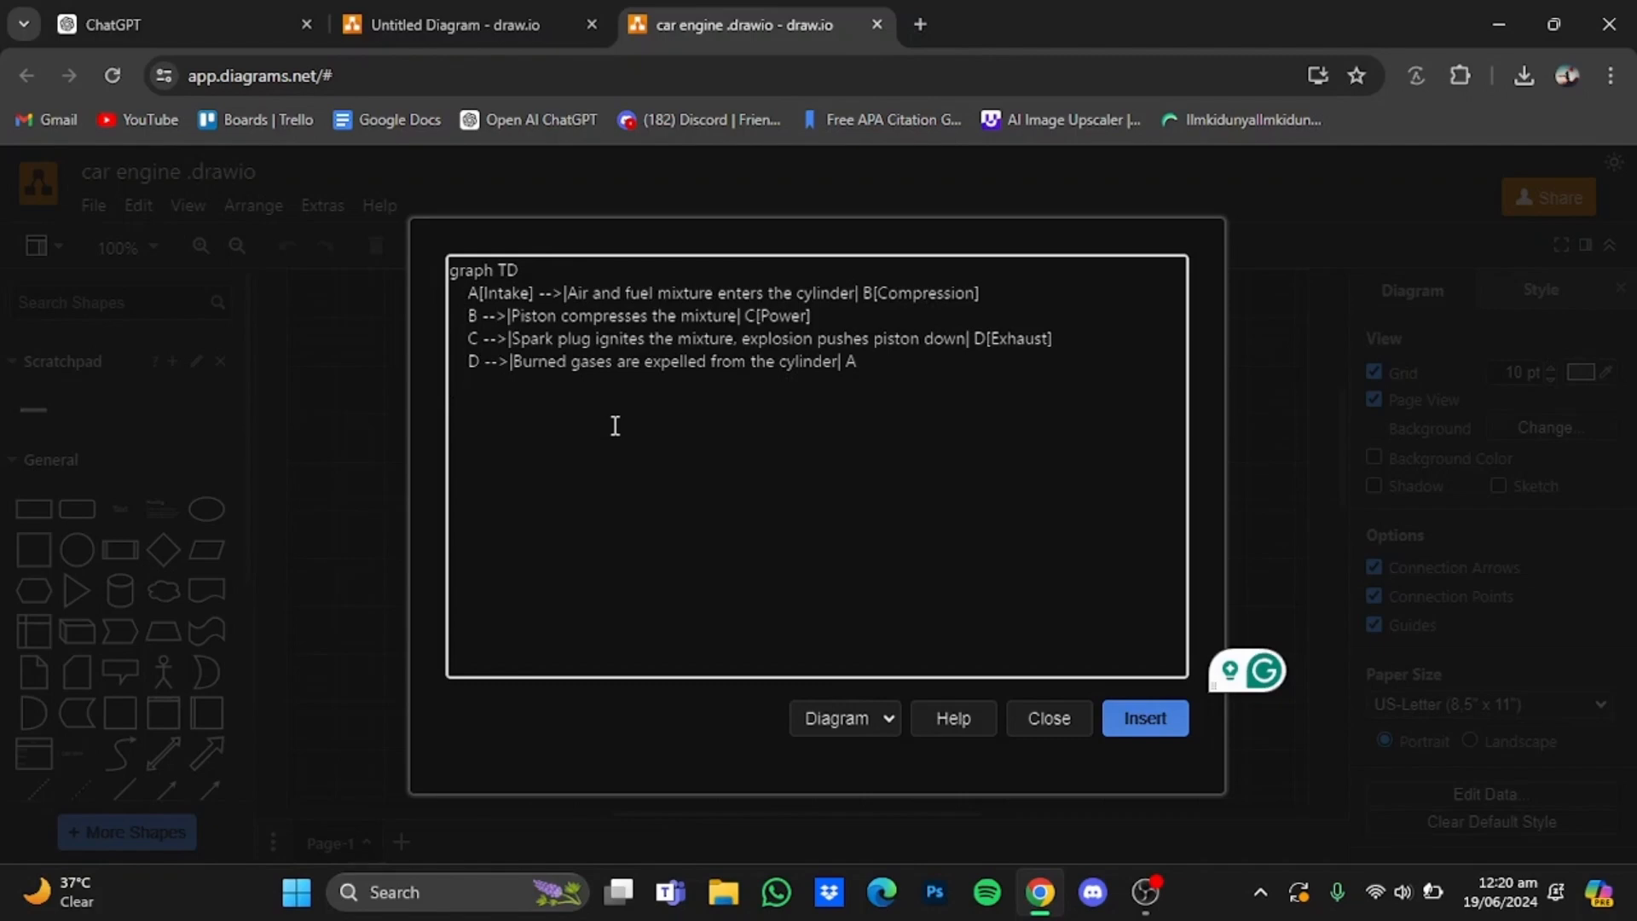
{"action": "left_click", "coordinate": [1167, 721]}
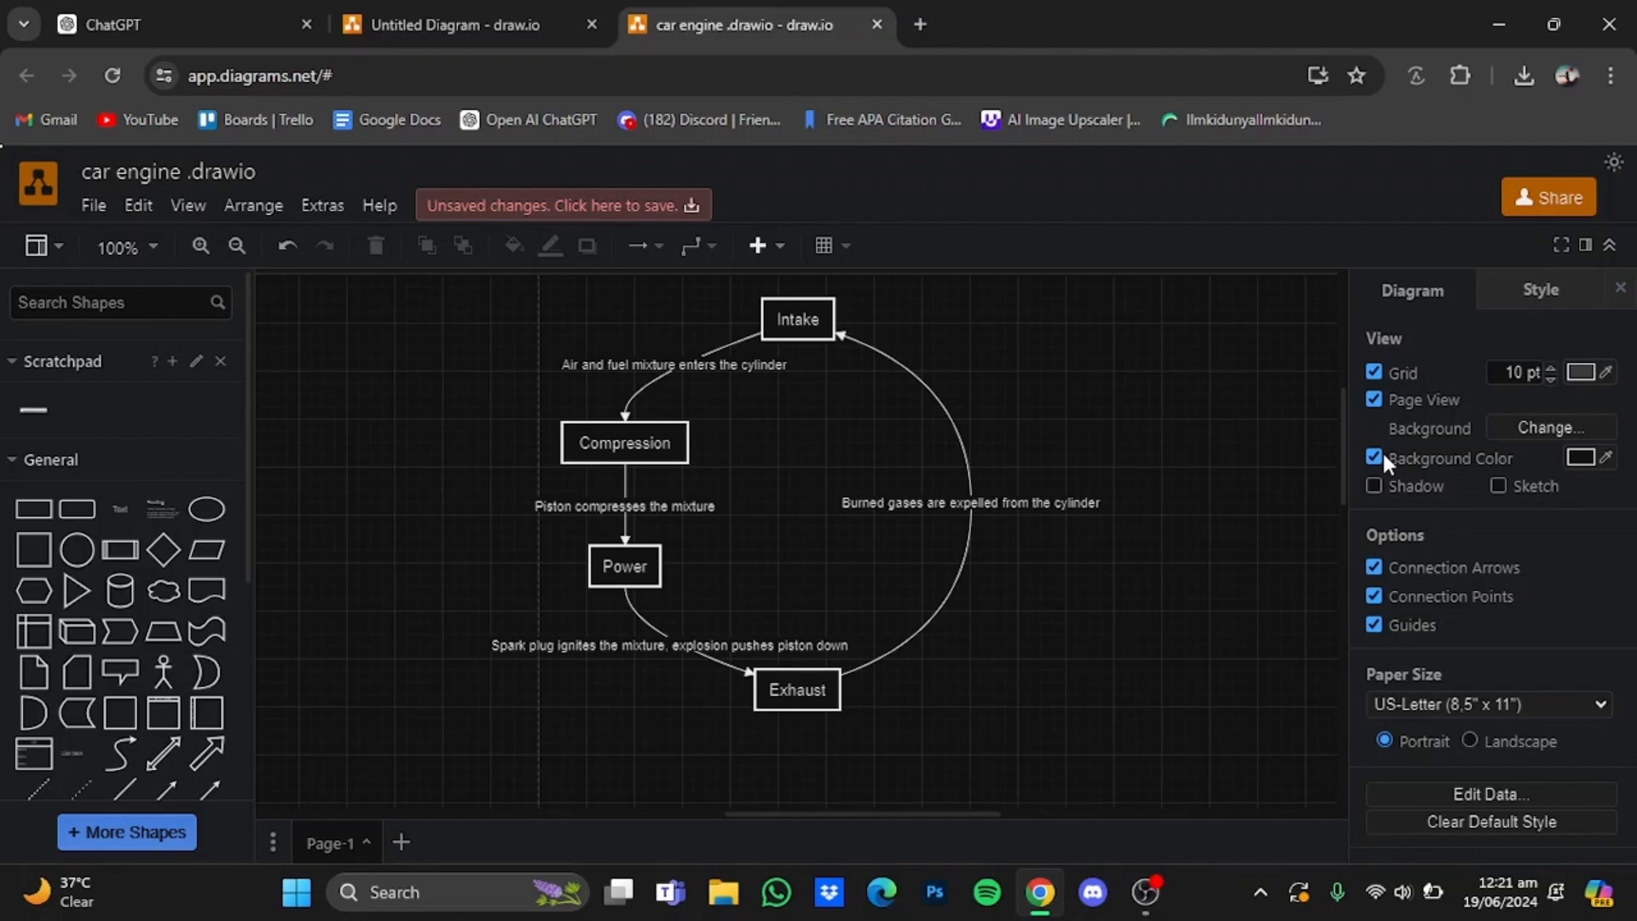
- Set the diagram's background color to green (00FF00)
{"action": "left_click", "coordinate": [1579, 466]}
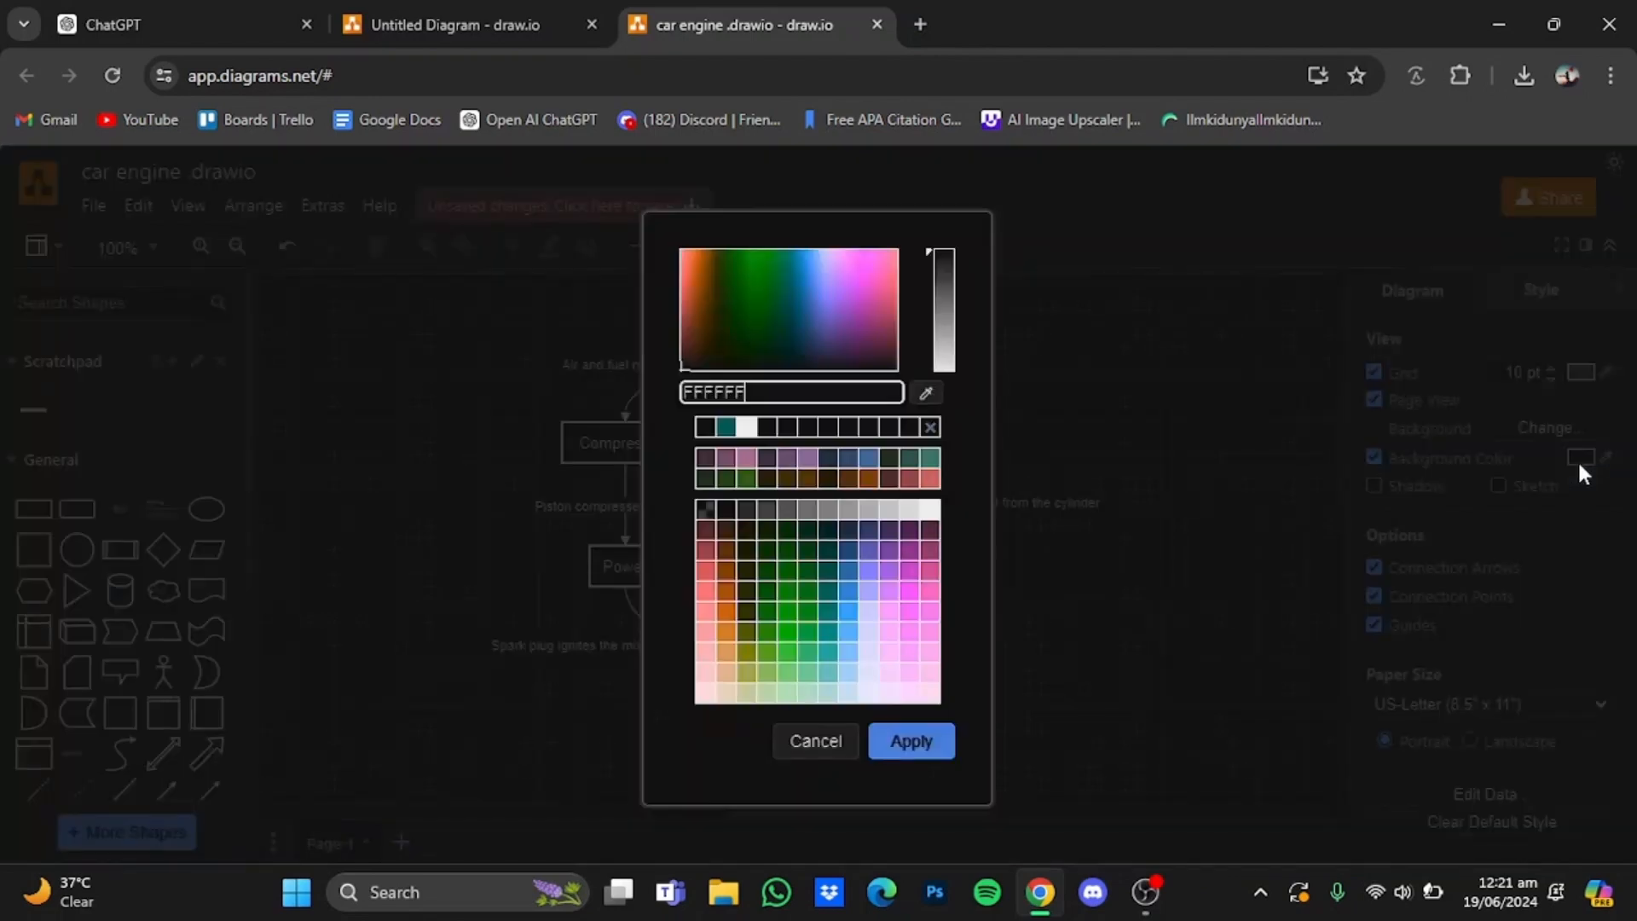
{"action": "left_click", "coordinate": [797, 623]}
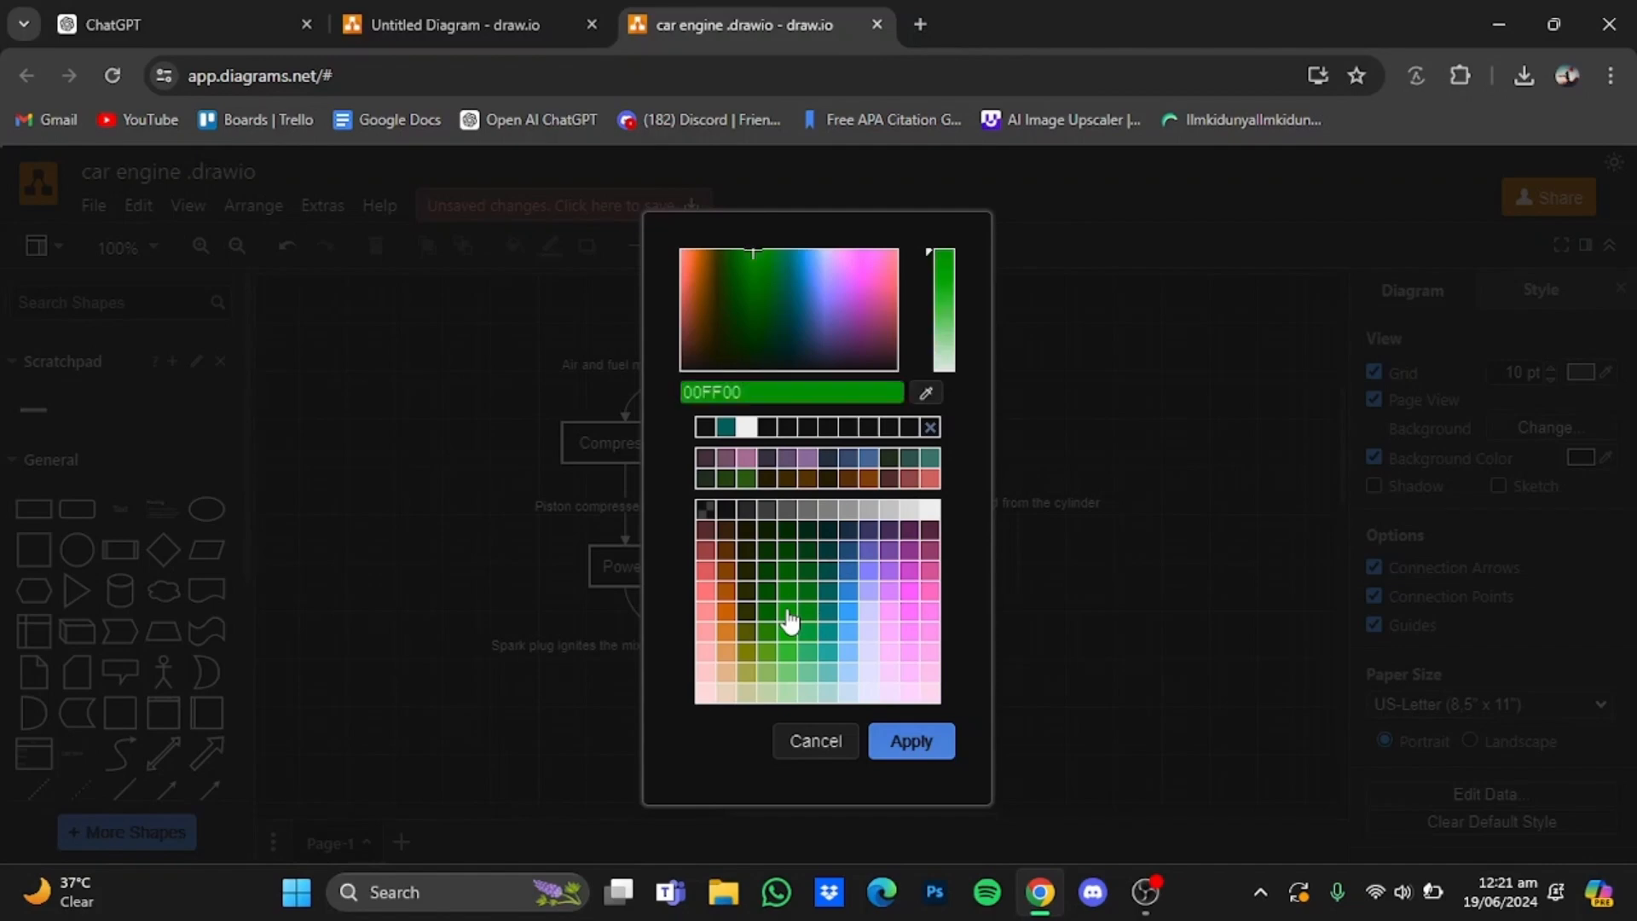
{"action": "left_click", "coordinate": [927, 740]}
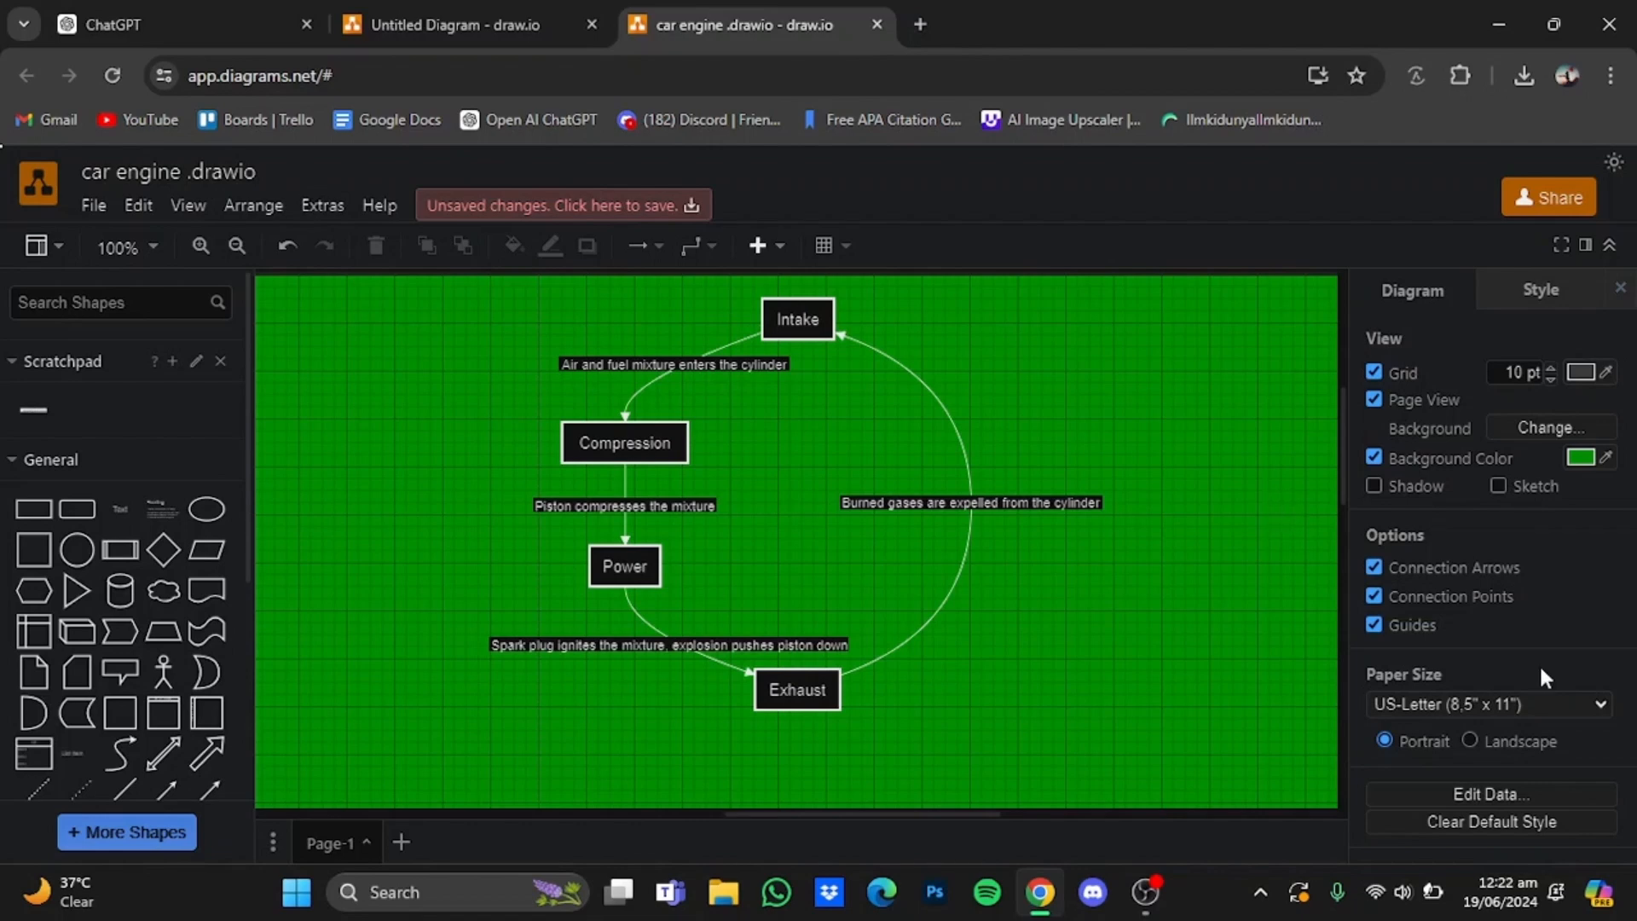
{"action": "left_click", "coordinate": [1571, 702]}
{"action": "left_click", "coordinate": [1572, 702]}
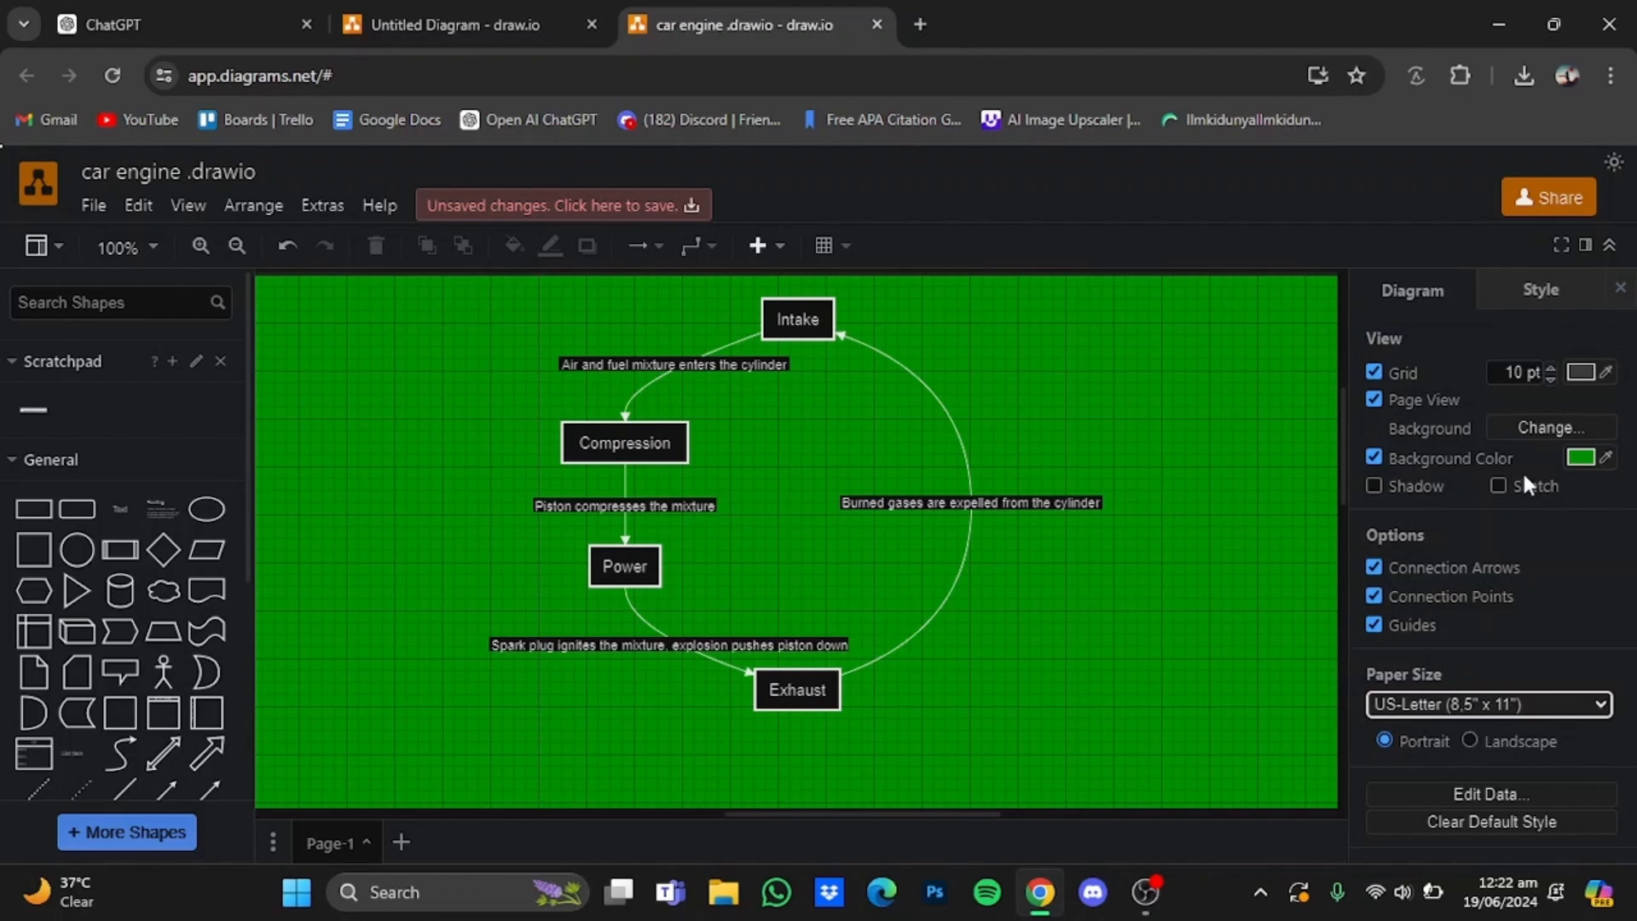
- Try several of the coloured preset styles on the car engine flowchart and bring up the second set of presets
{"action": "left_click", "coordinate": [1540, 298]}
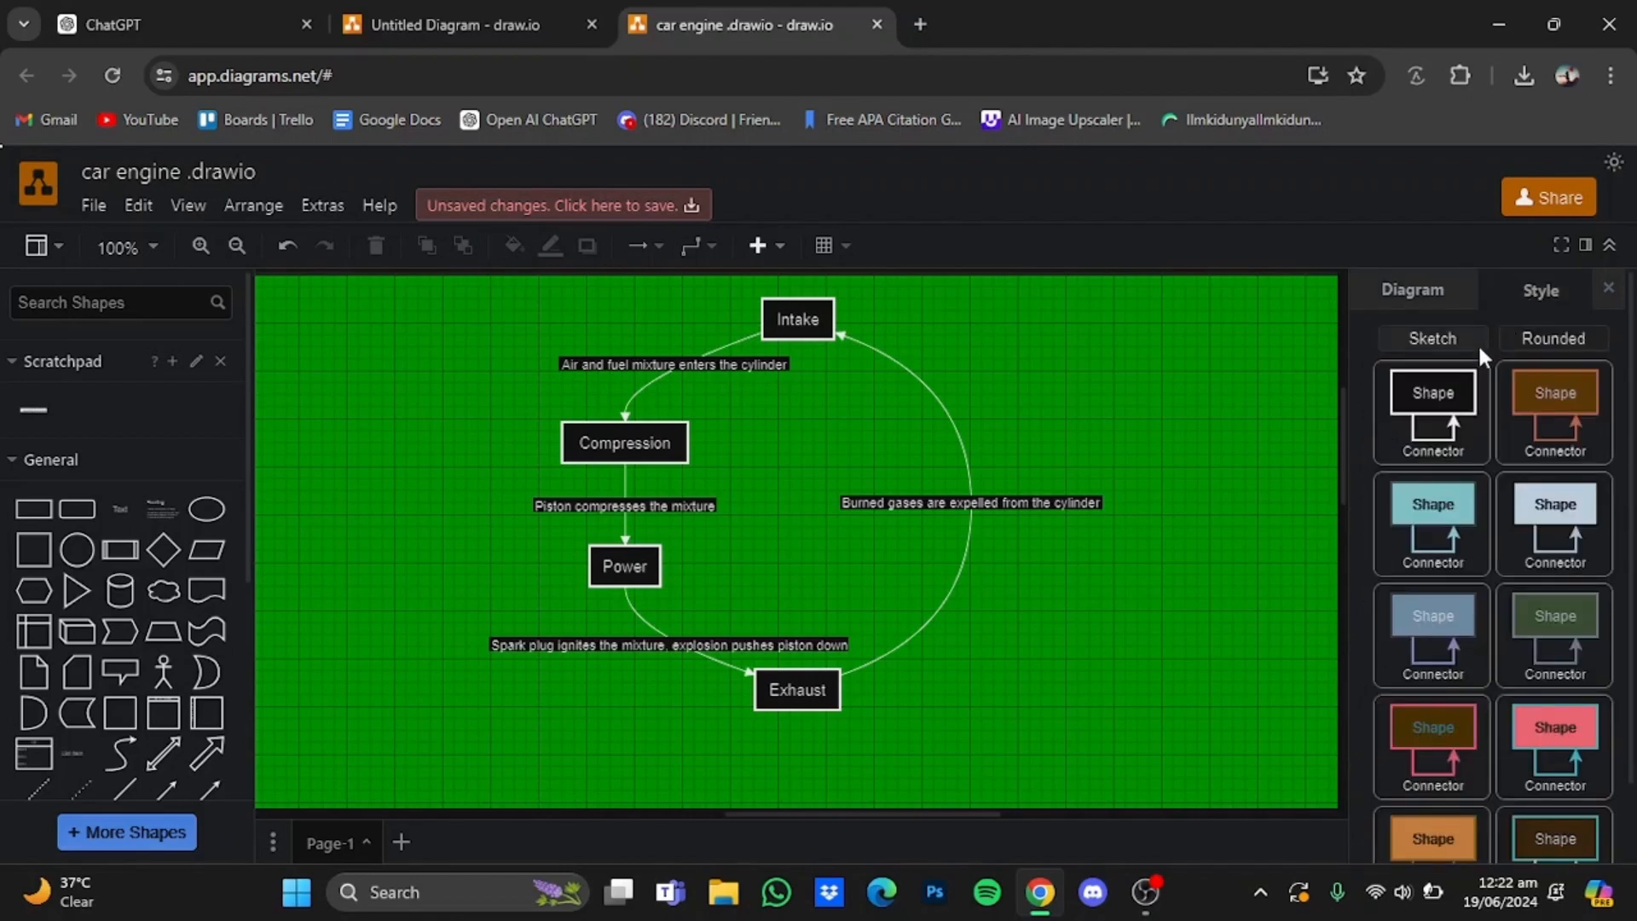
{"action": "left_click", "coordinate": [1432, 511]}
{"action": "left_click", "coordinate": [1431, 675]}
{"action": "left_click", "coordinate": [1453, 436]}
{"action": "left_click", "coordinate": [1540, 423]}
{"action": "left_click", "coordinate": [1522, 515]}
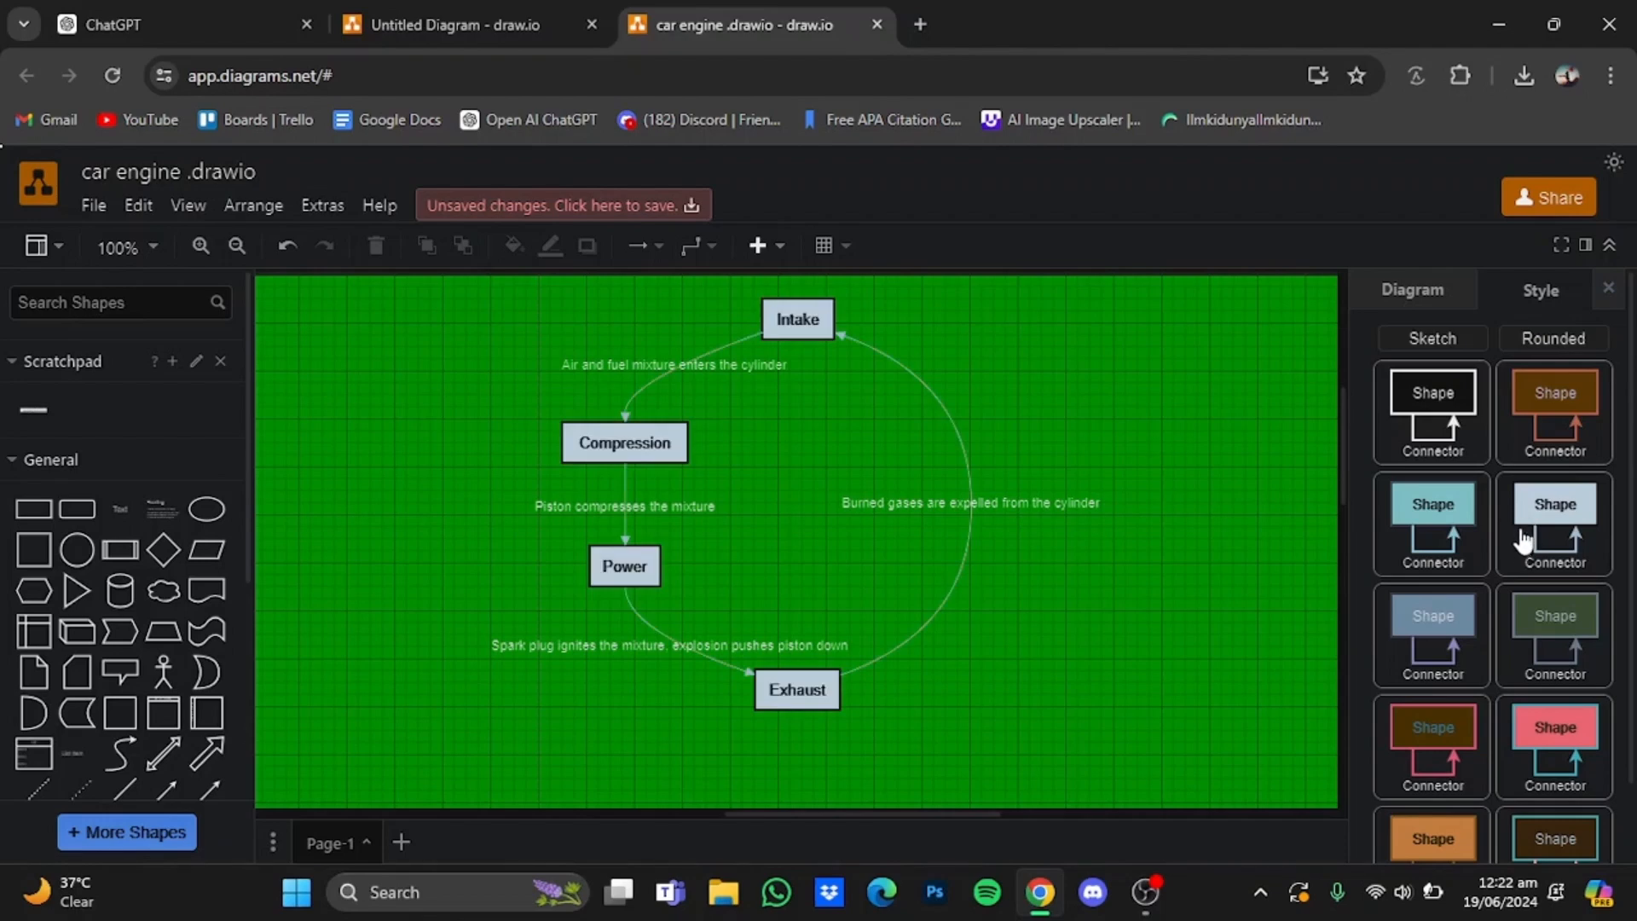
{"action": "left_click", "coordinate": [1550, 611]}
{"action": "left_click", "coordinate": [1534, 516]}
{"action": "left_click", "coordinate": [1535, 516]}
{"action": "scroll", "coordinate": [1603, 554], "scroll_direction": "down", "scroll_amount": 1}
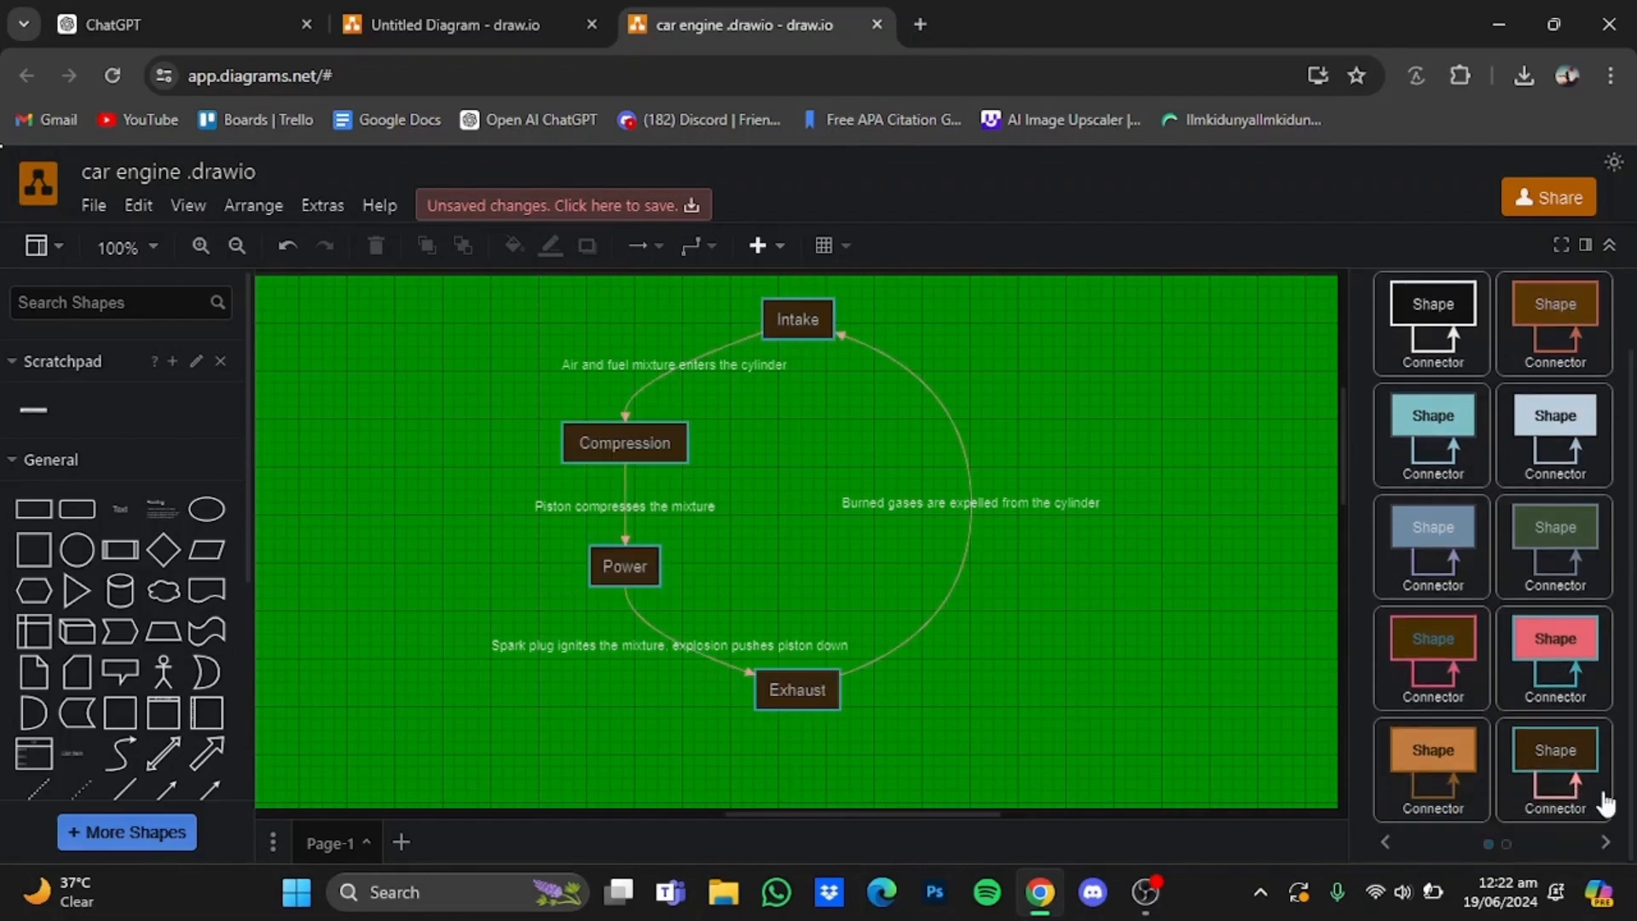
{"action": "left_click", "coordinate": [1608, 846]}
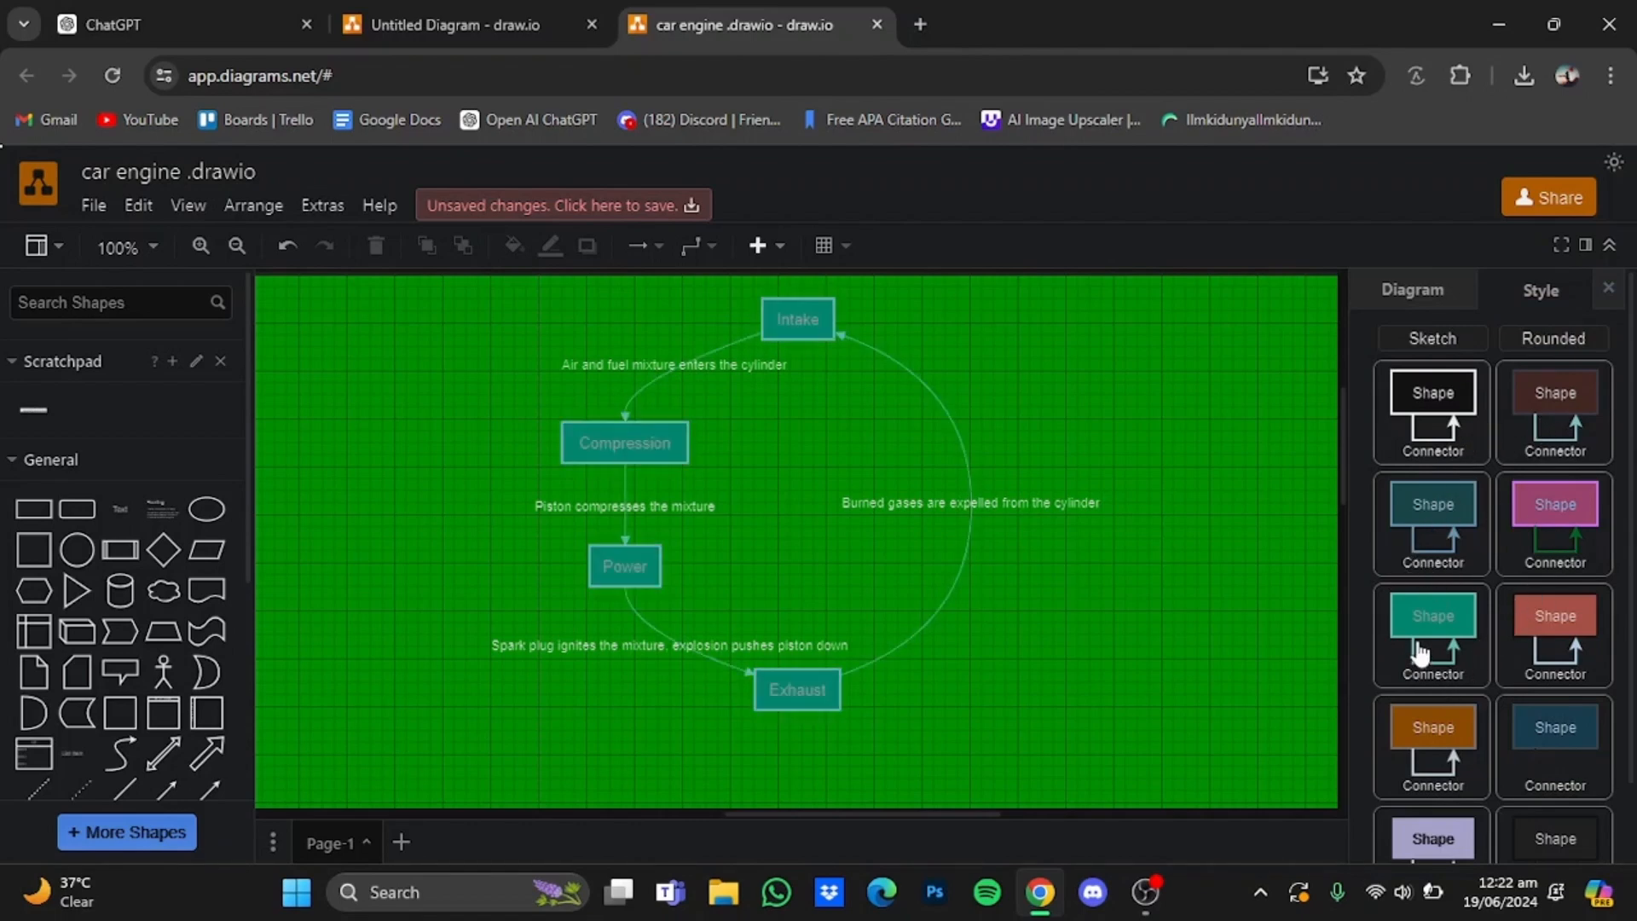
- Apply the black preset style with white outlines to the flowchart, with the Sketch effect on and rounded corners off
{"action": "left_click", "coordinate": [1431, 435]}
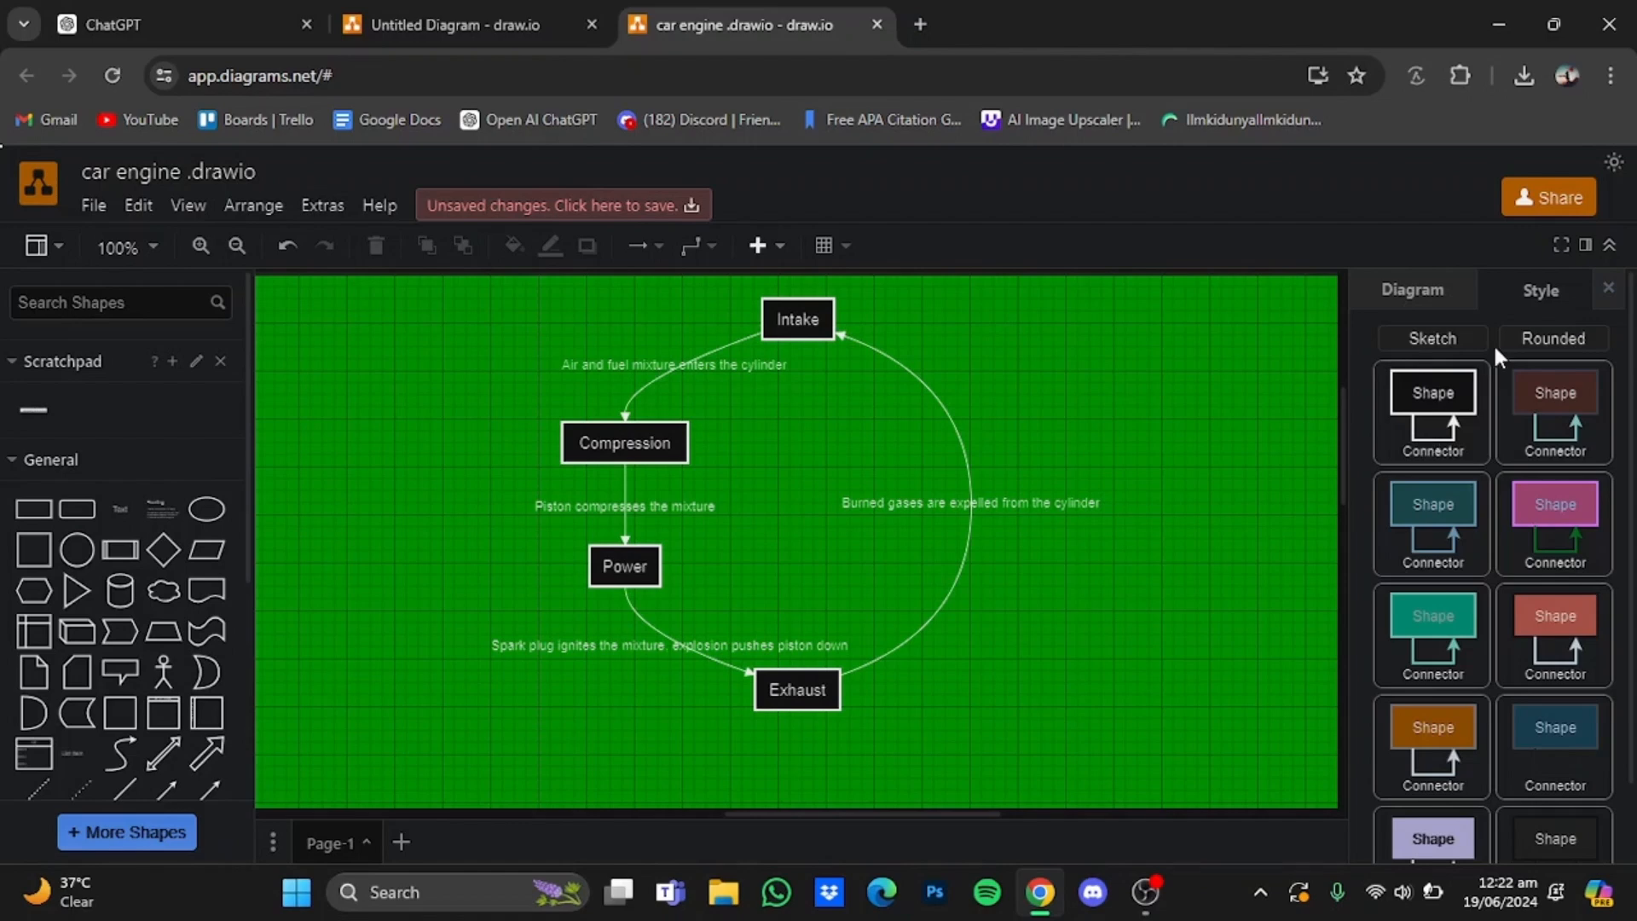
{"action": "left_click", "coordinate": [1548, 343]}
{"action": "left_click", "coordinate": [1410, 348]}
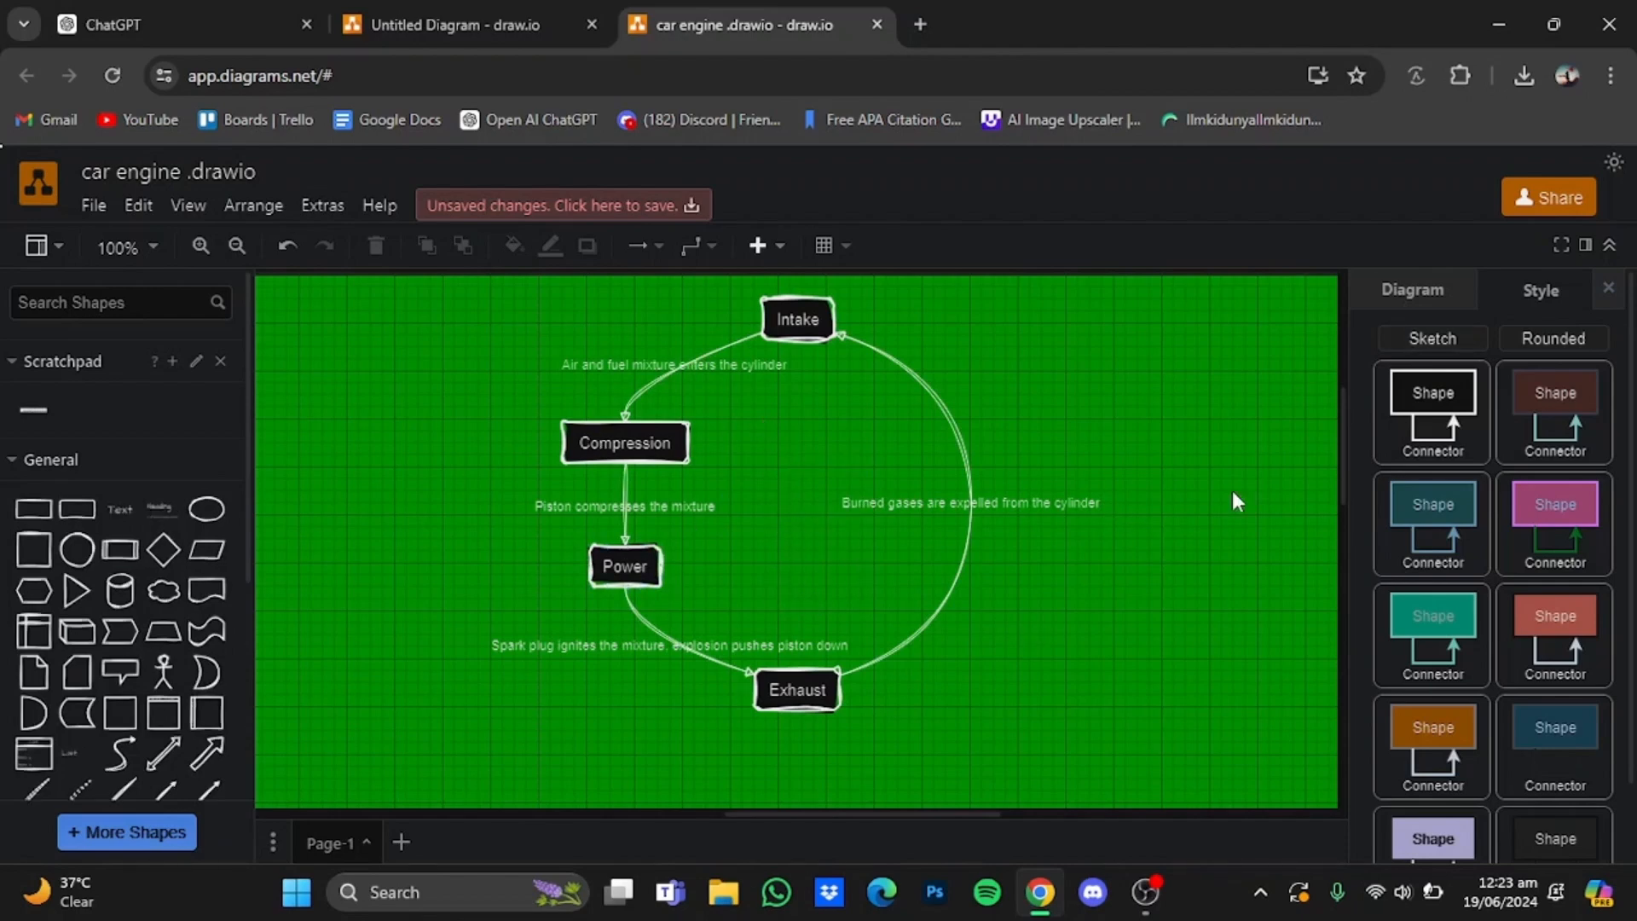
{"action": "left_click", "coordinate": [1521, 341]}
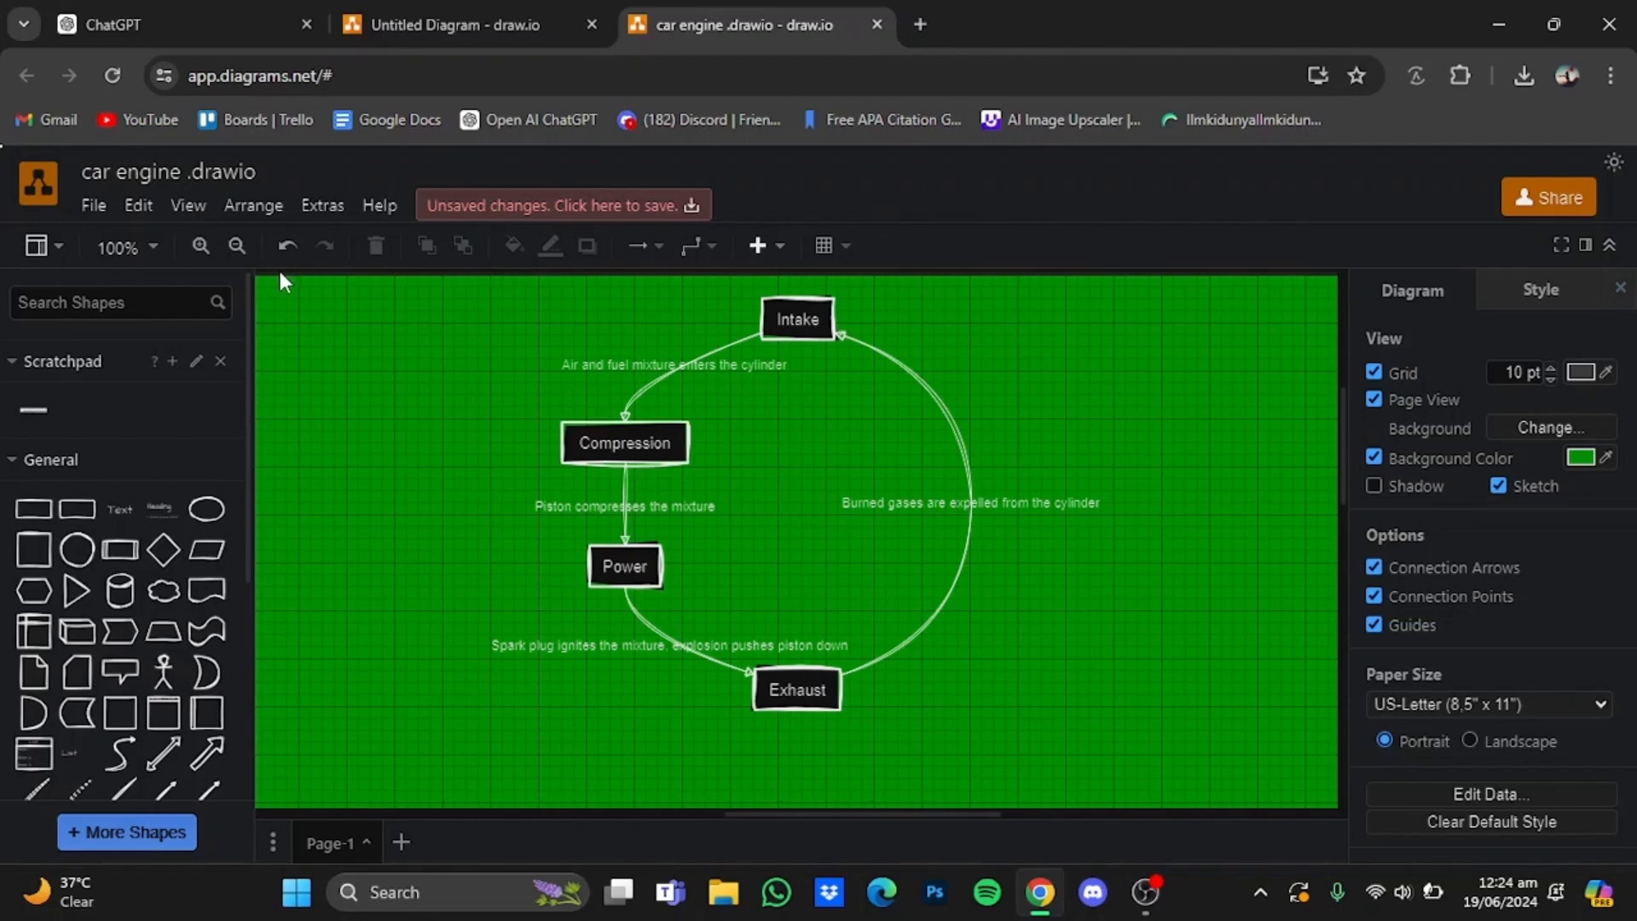
- Export the flowchart as a PNG image at 100% zoom with size Diagram, Dark appearance and a copy of the diagram included
{"action": "left_click", "coordinate": [96, 207]}
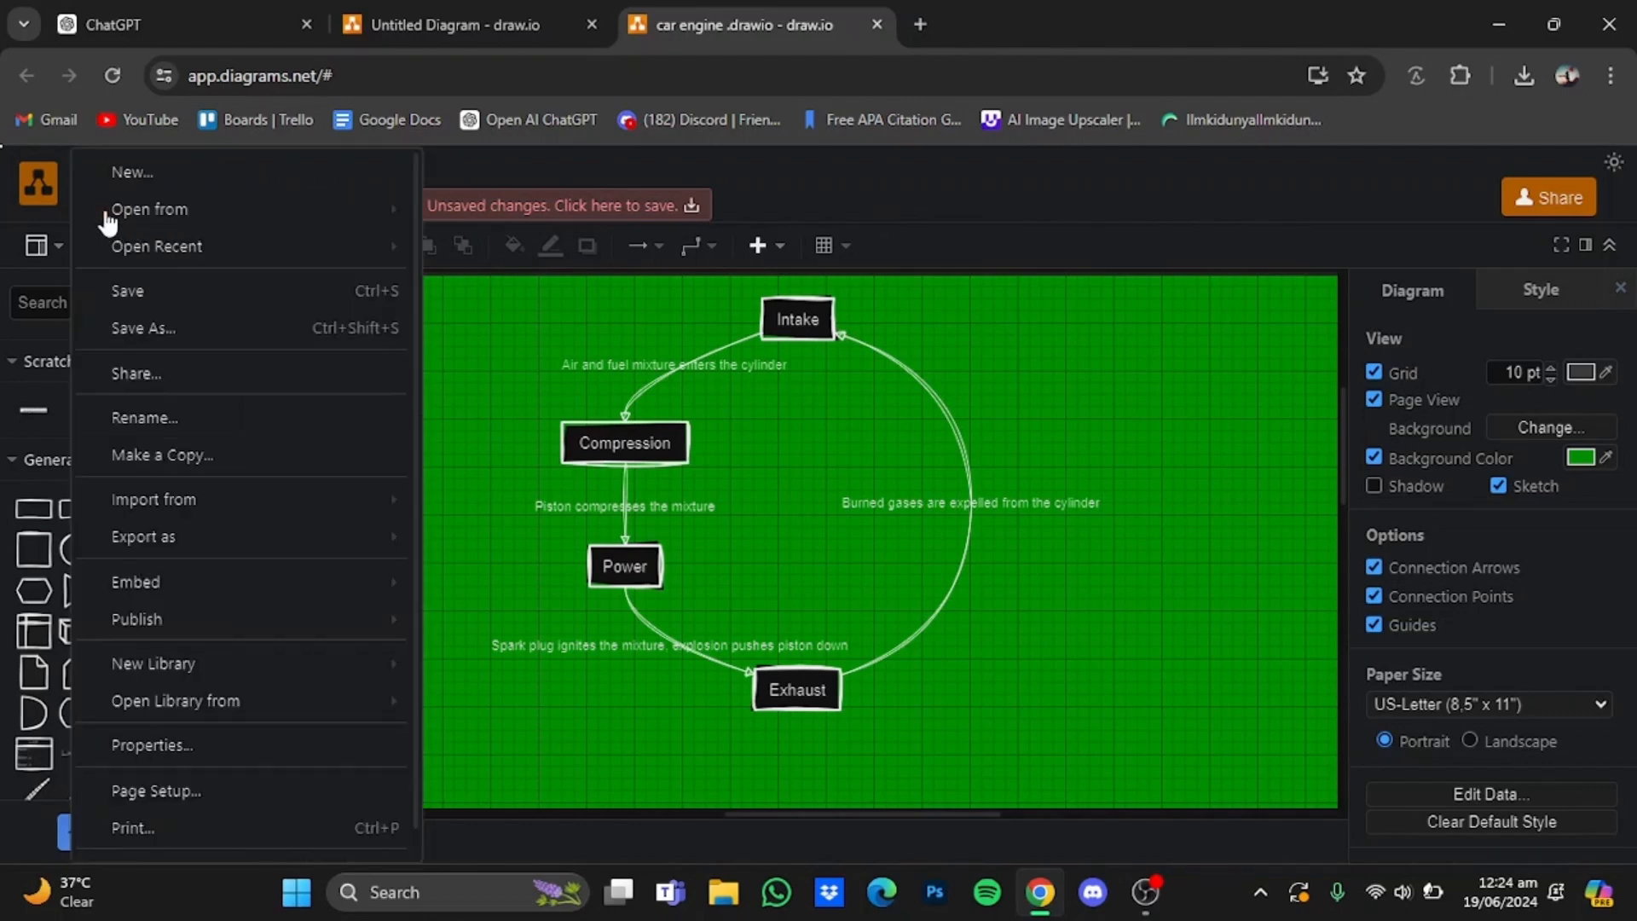
{"action": "mouse_move", "coordinate": [267, 534]}
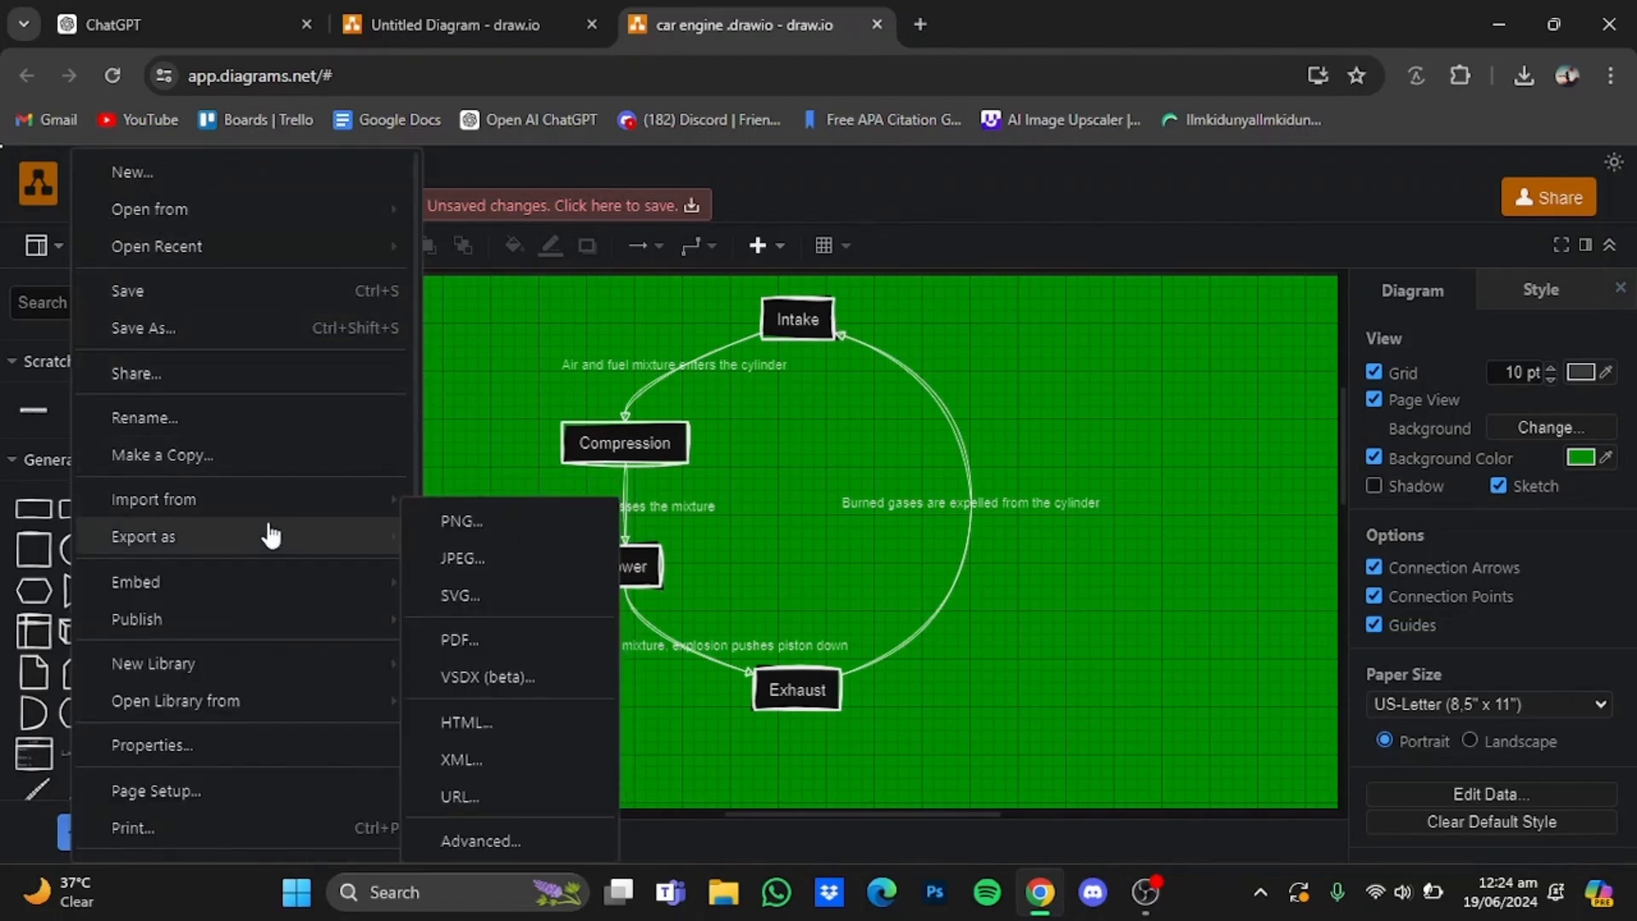
{"action": "left_click", "coordinate": [441, 535]}
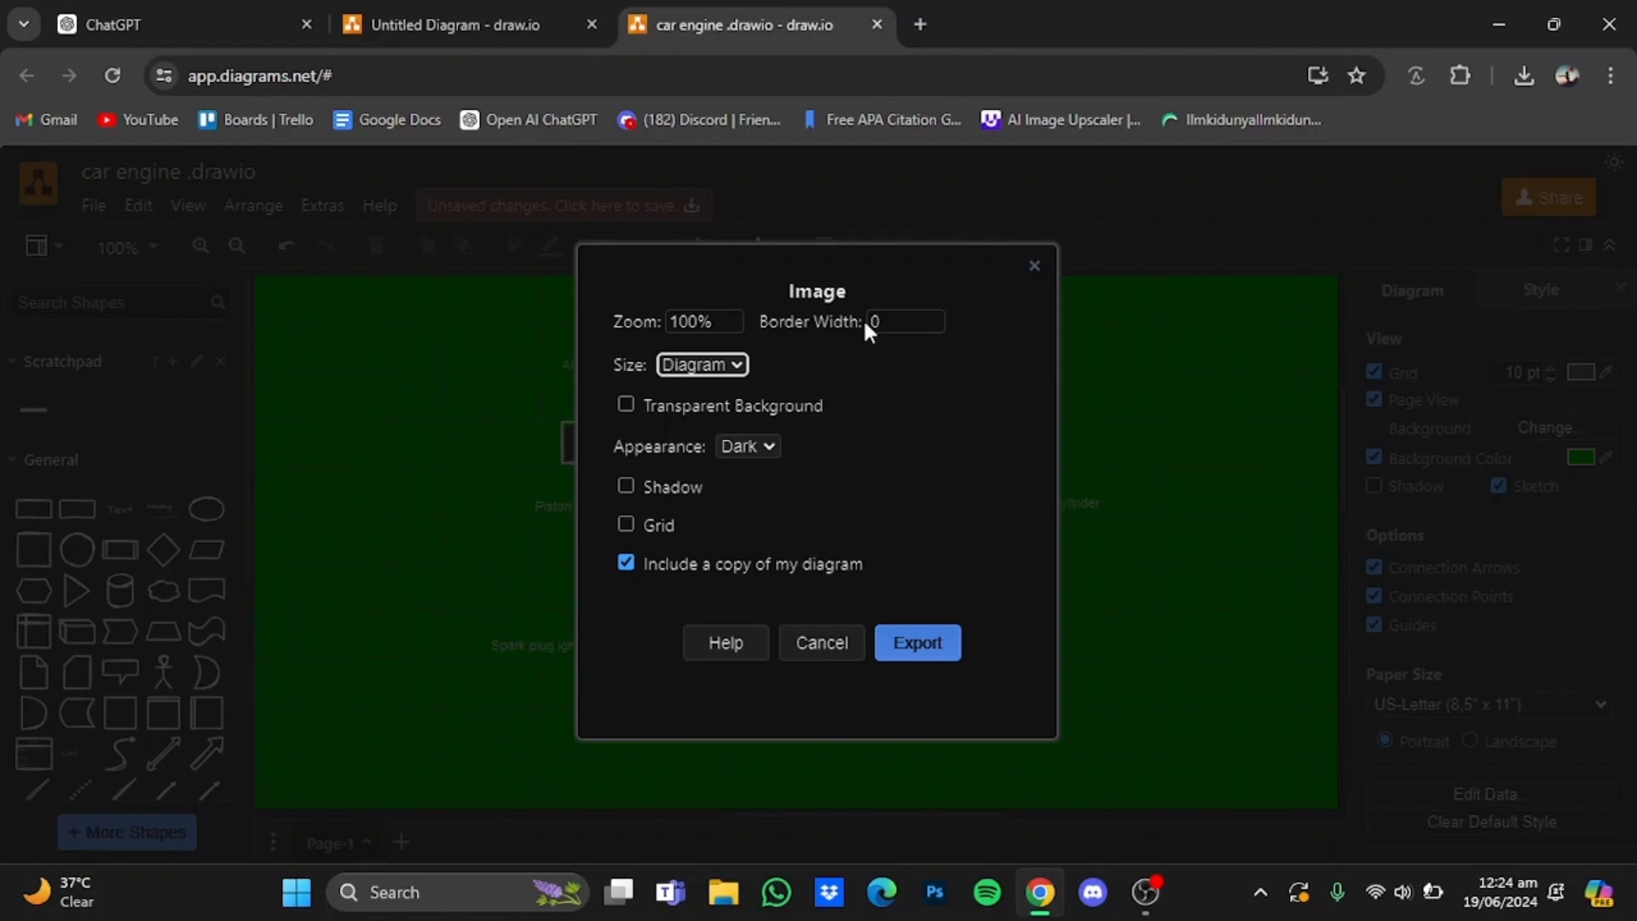
{"action": "left_click", "coordinate": [725, 364]}
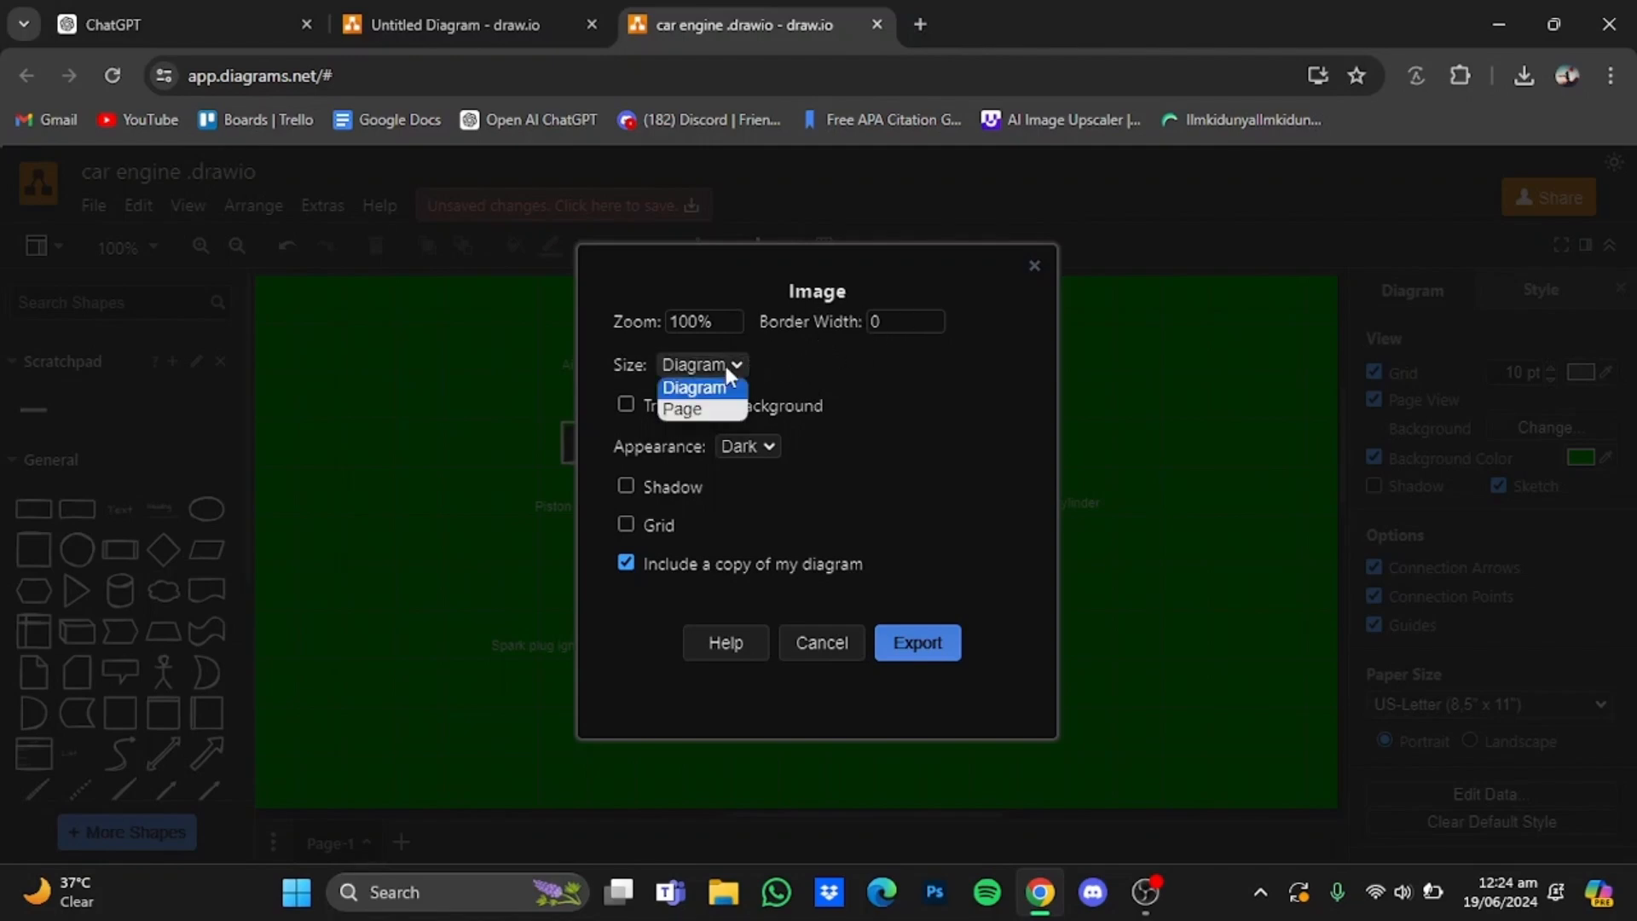
{"action": "left_click", "coordinate": [837, 338]}
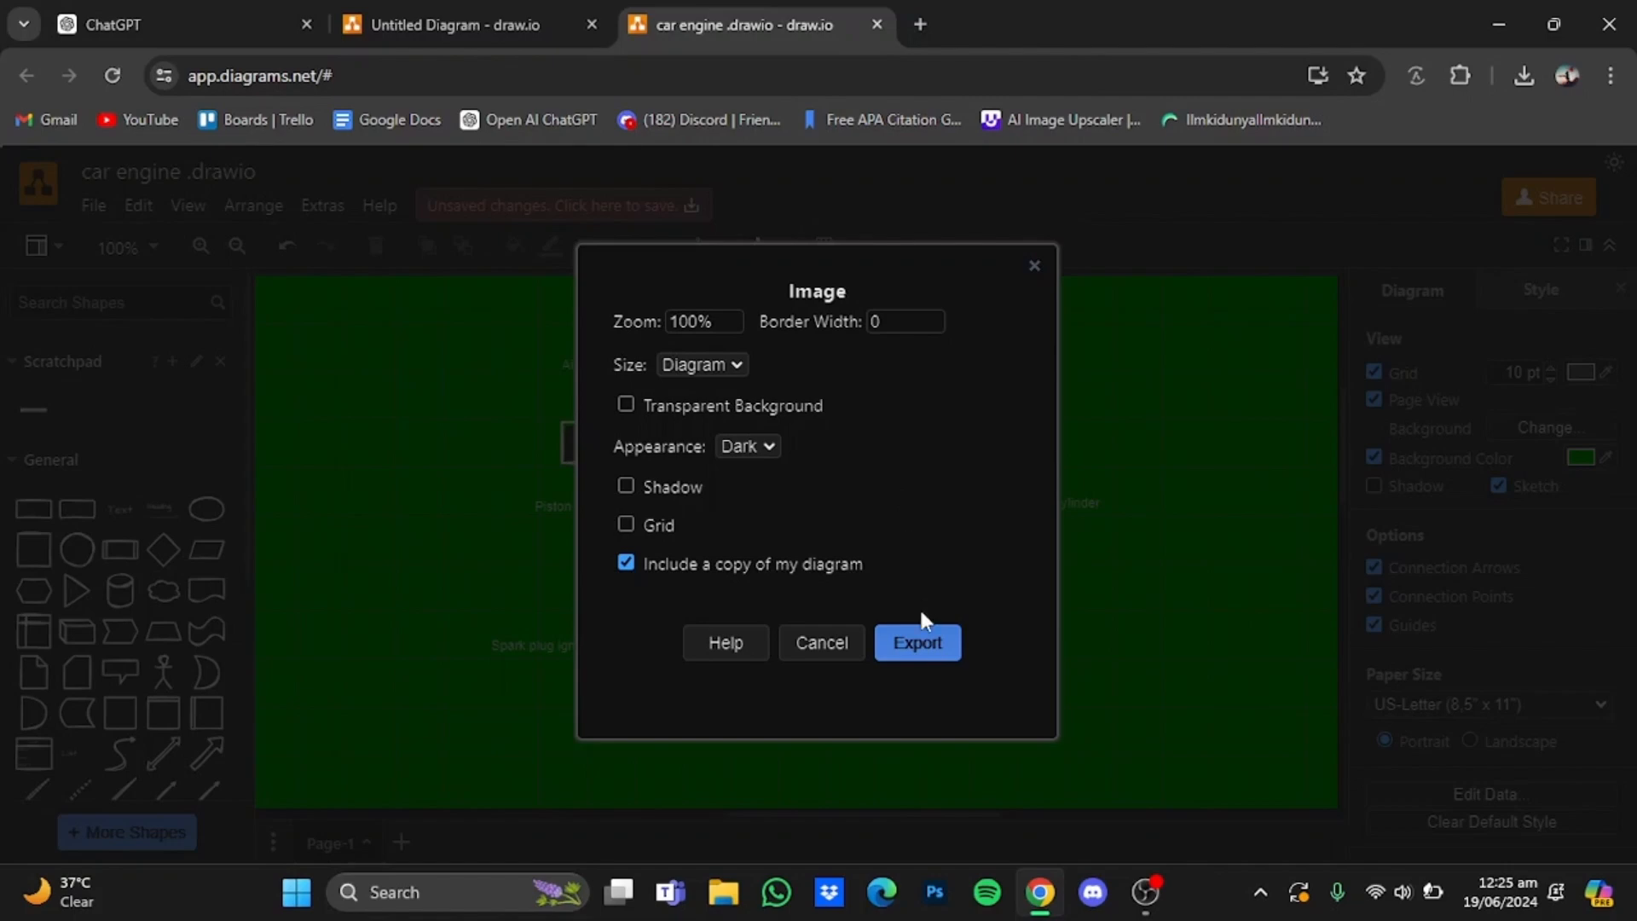
{"action": "left_click", "coordinate": [919, 640]}
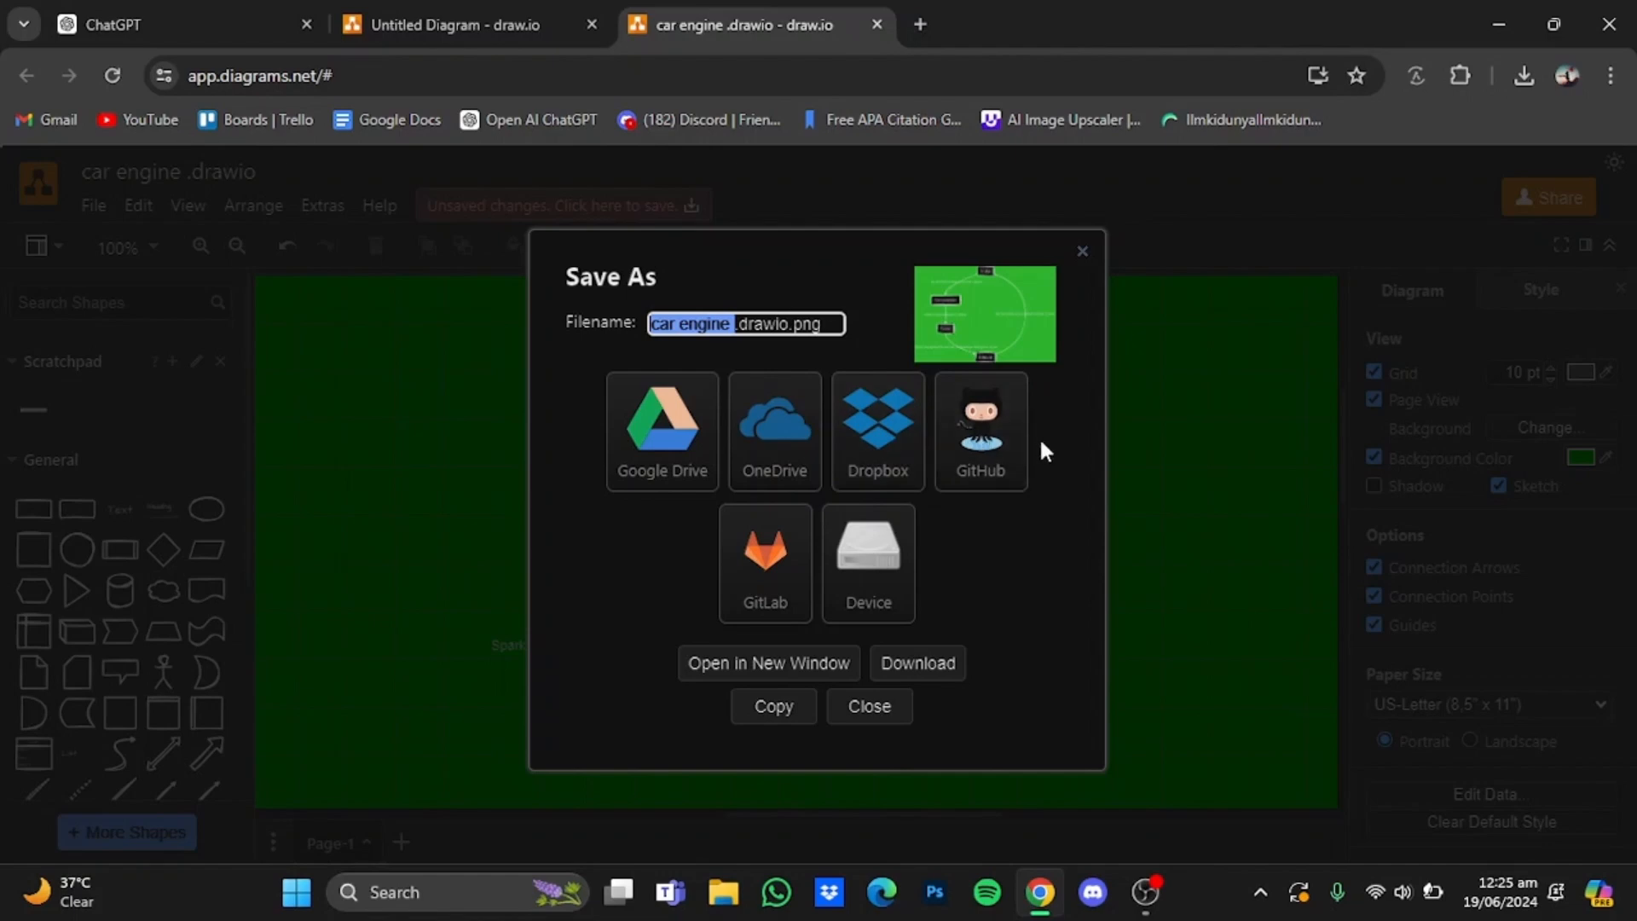
- Download the exported PNG image to the Desktop under the file name "car engine .drawio"
{"action": "left_click", "coordinate": [906, 665]}
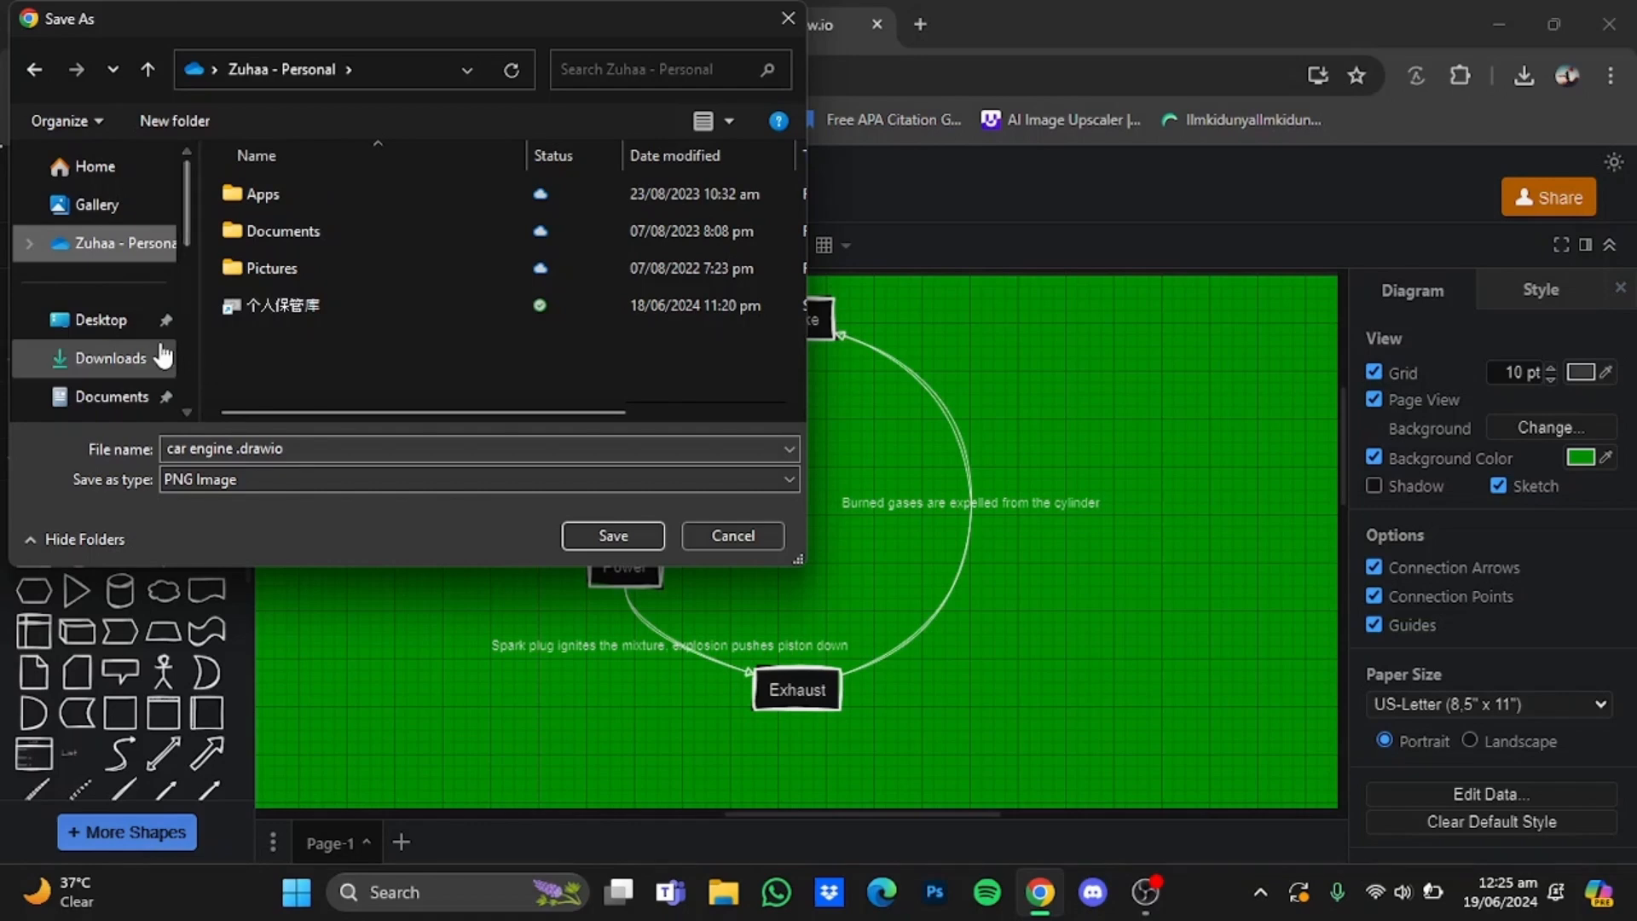
{"action": "left_click", "coordinate": [124, 338]}
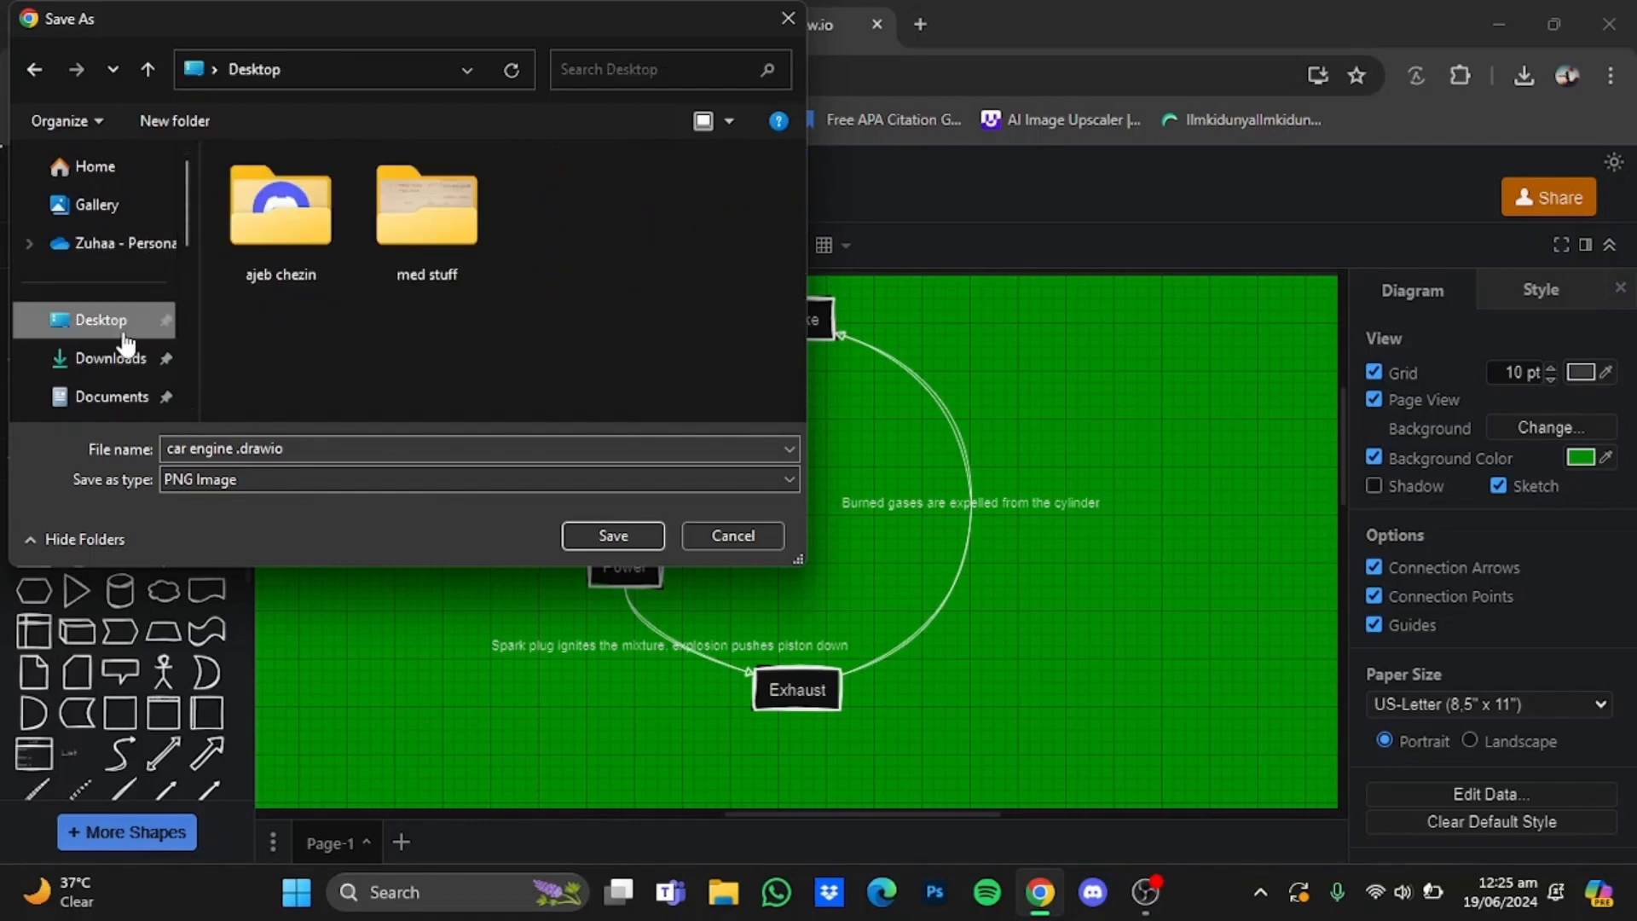
{"action": "left_click", "coordinate": [631, 535]}
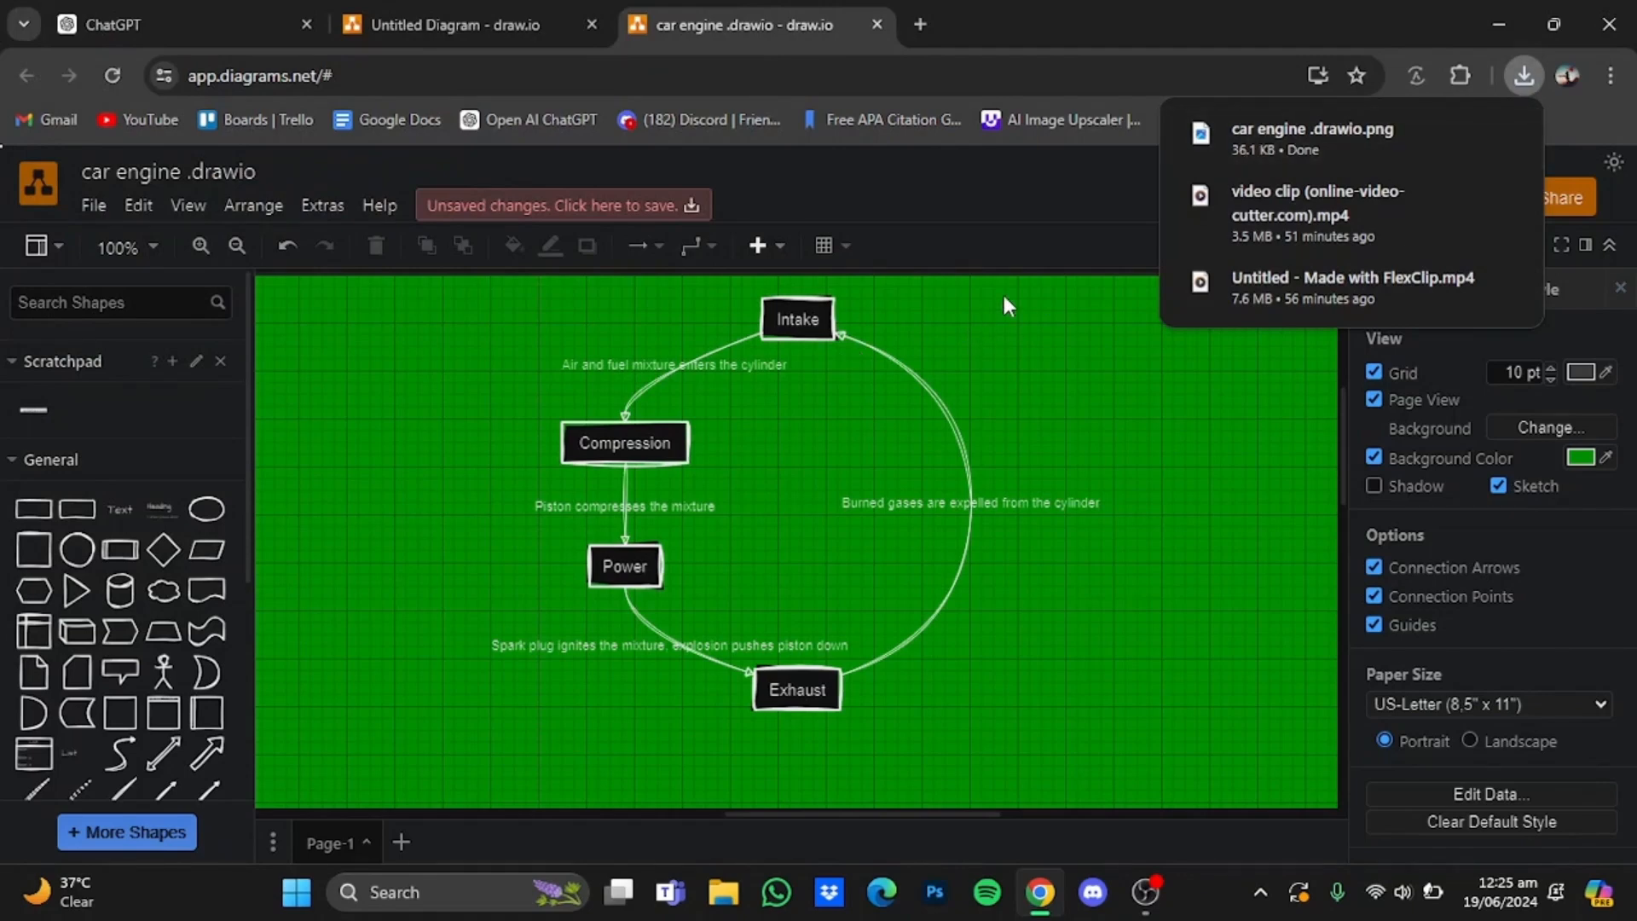
{"action": "left_click", "coordinate": [1232, 112]}
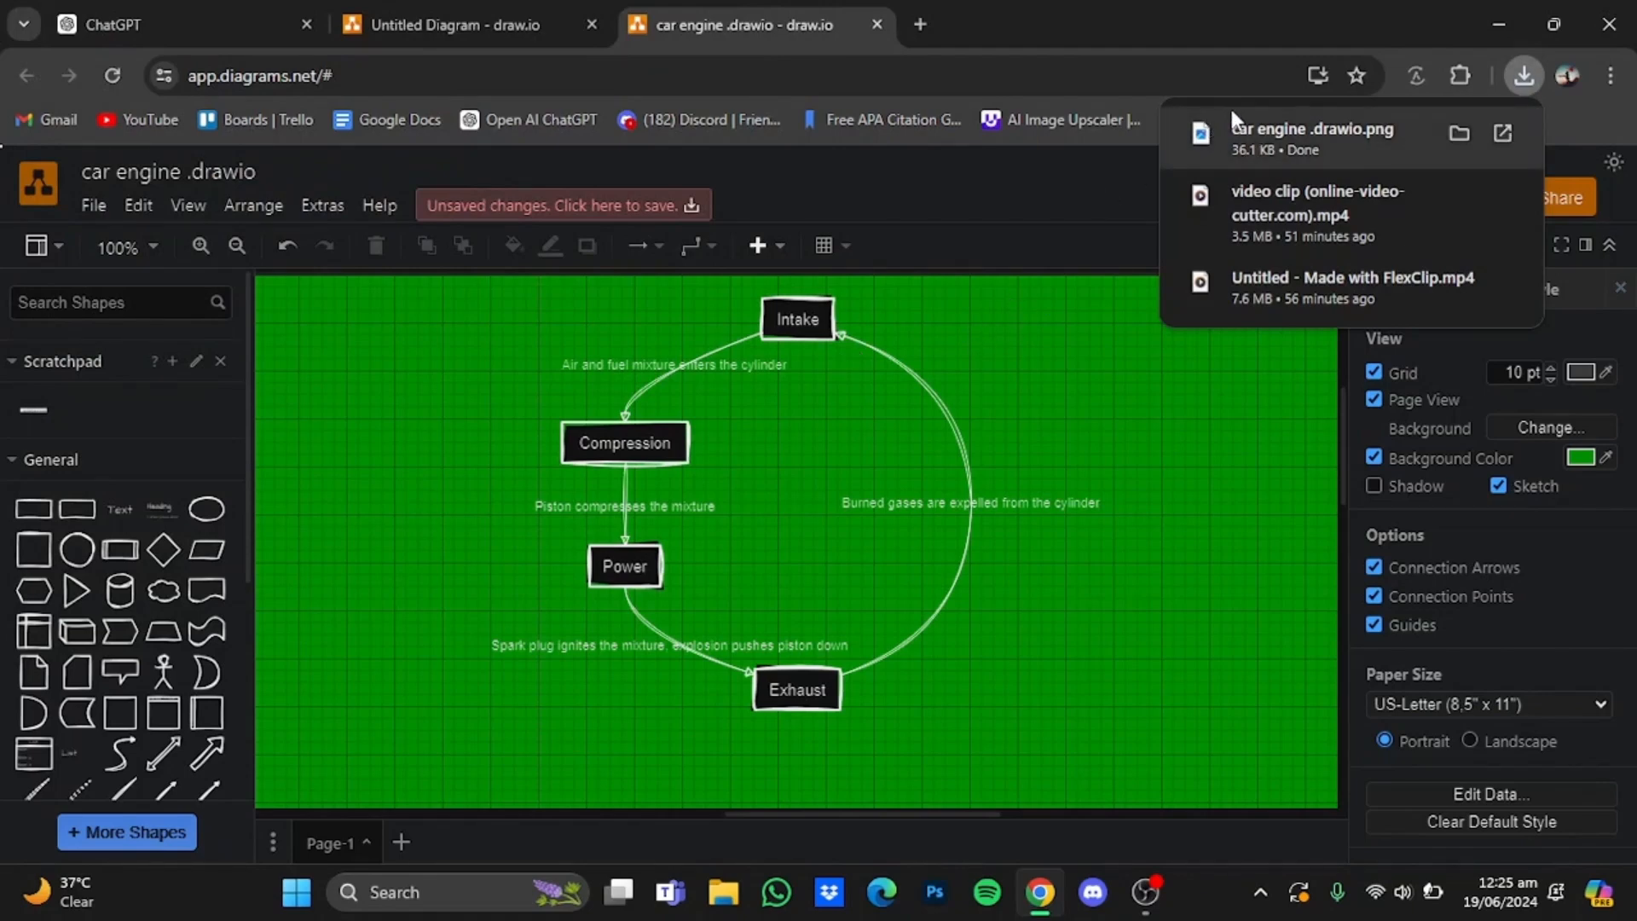